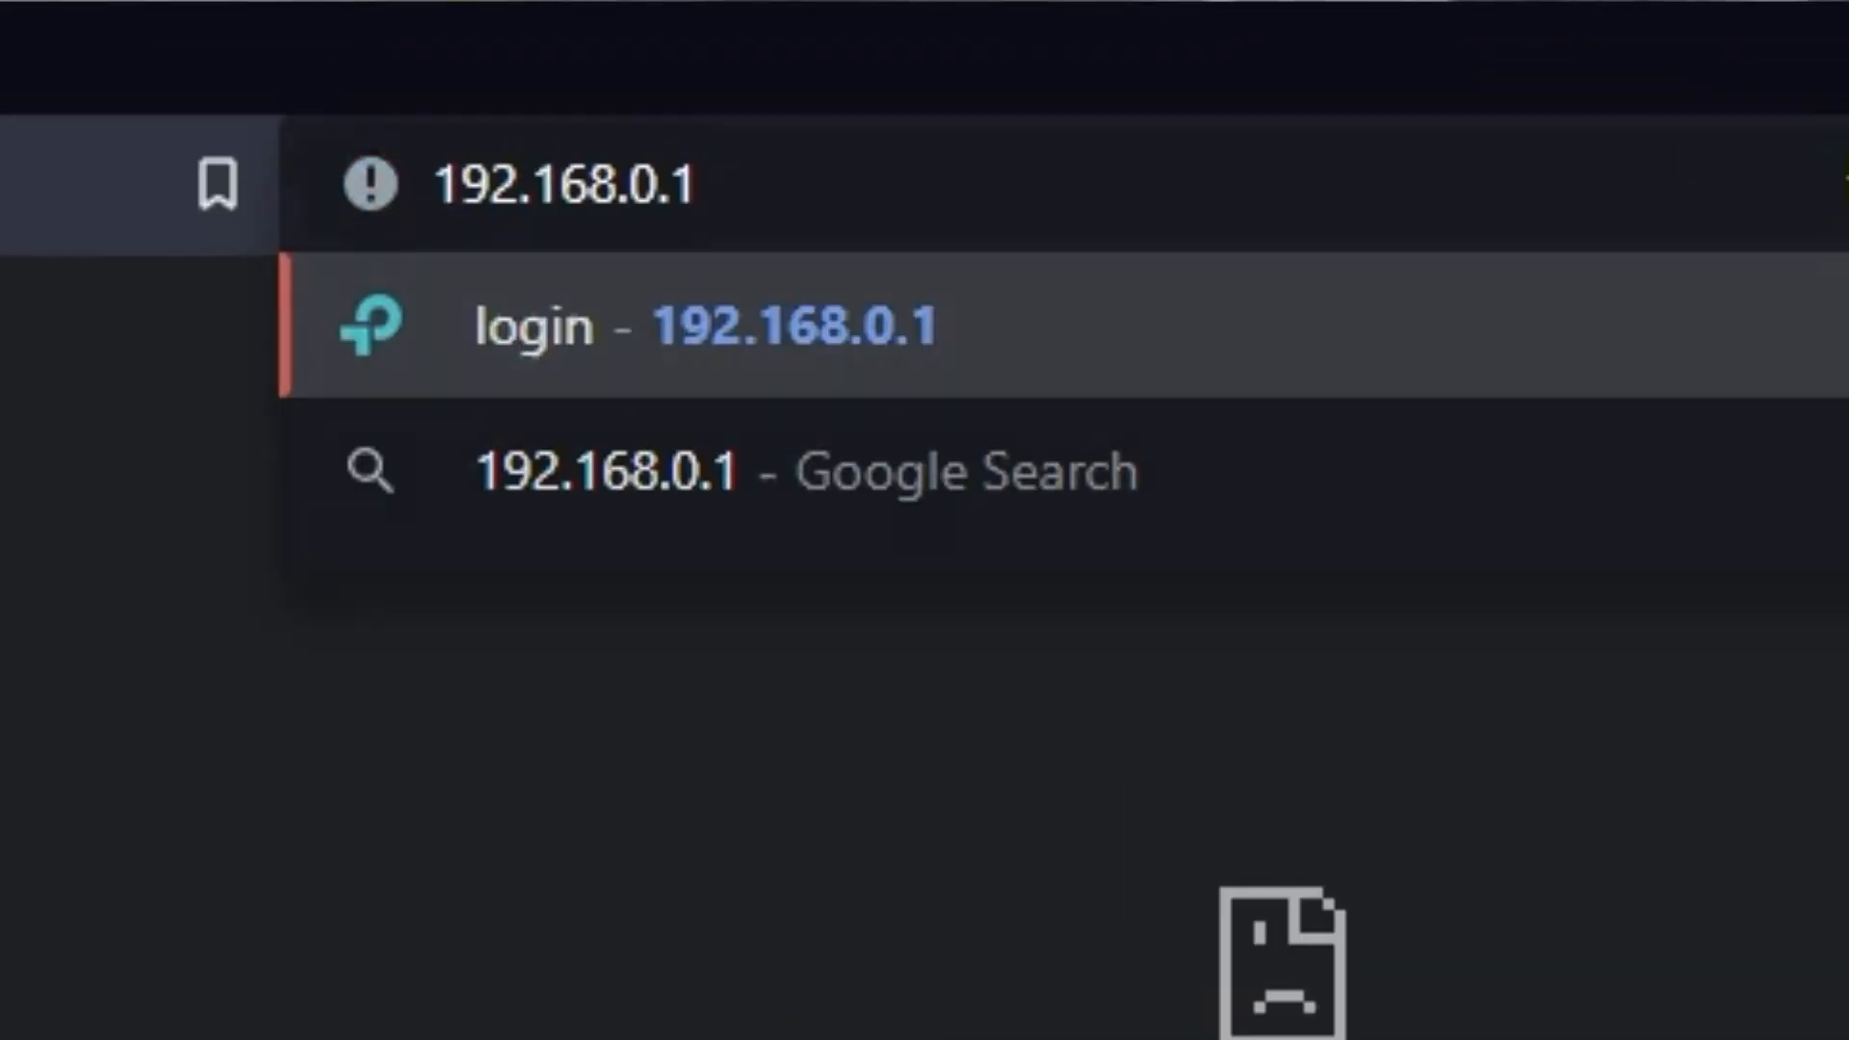
key(Return)
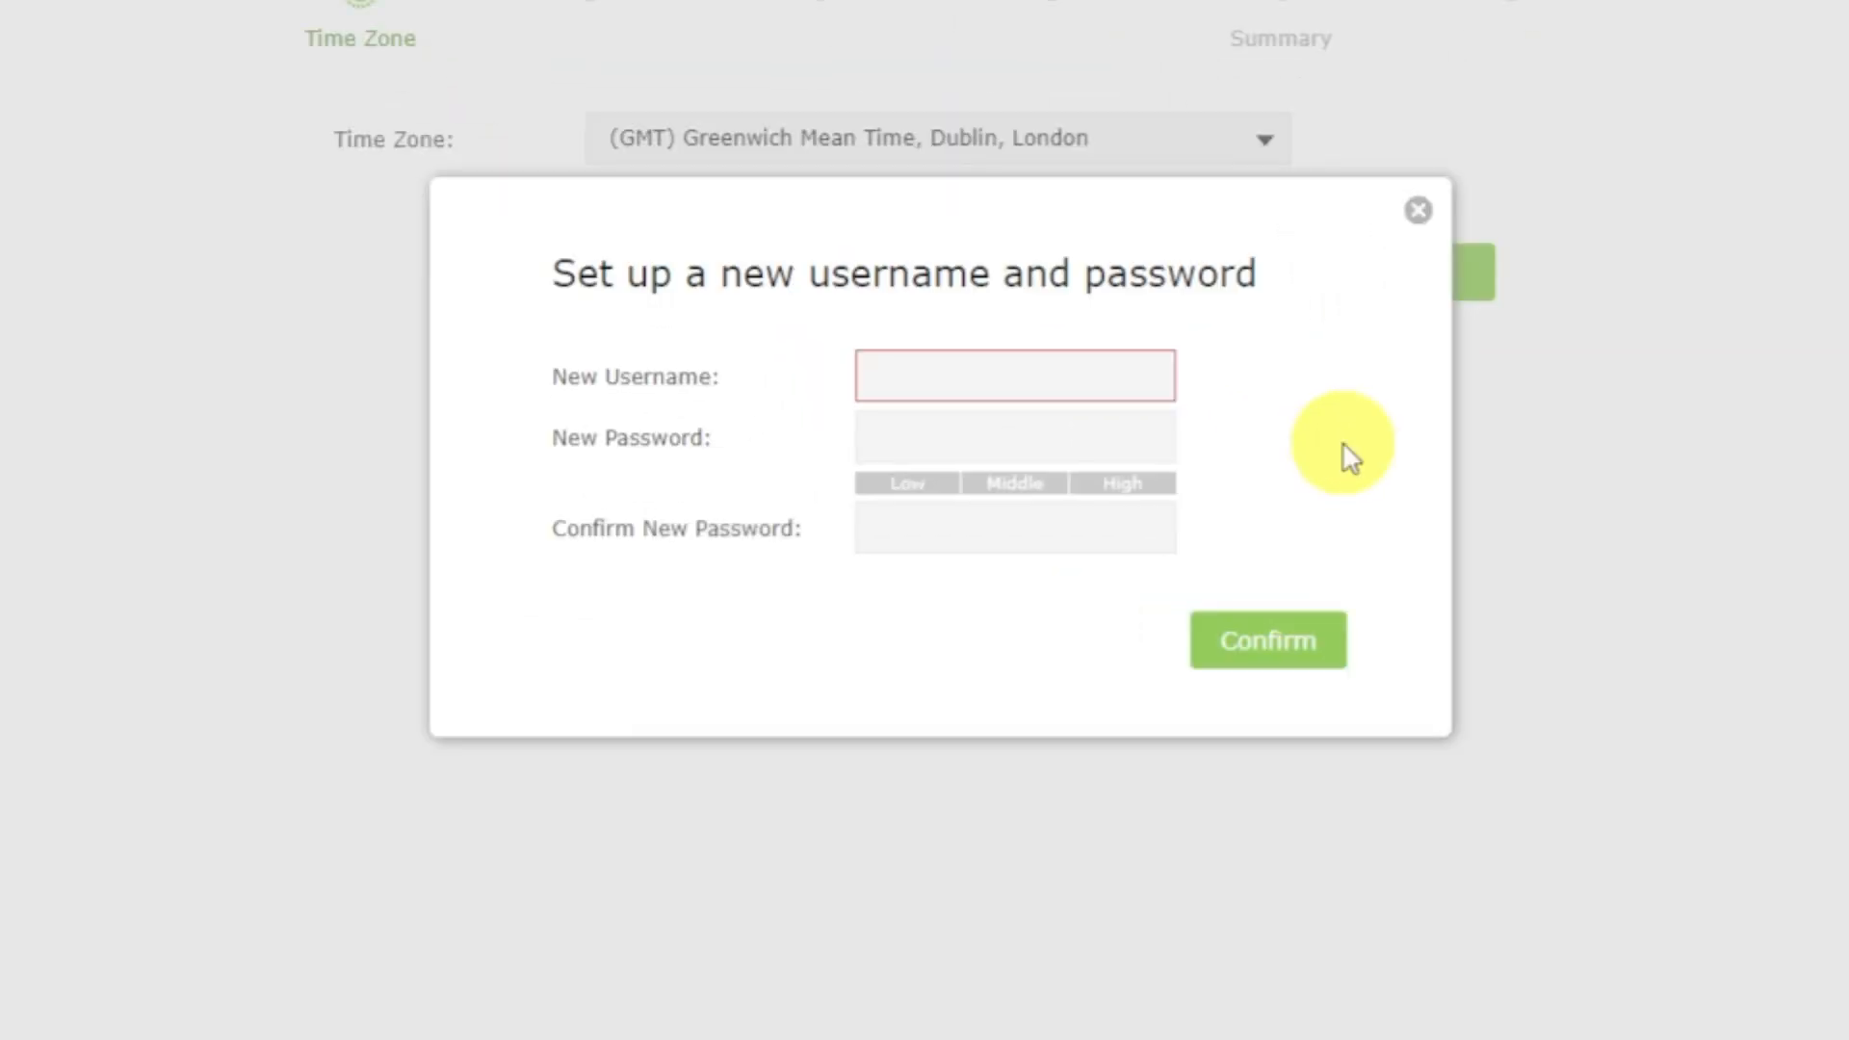
Set up the router login with the username admin, enter and repeat a new password, and confirm the credentials.
click(1103, 385)
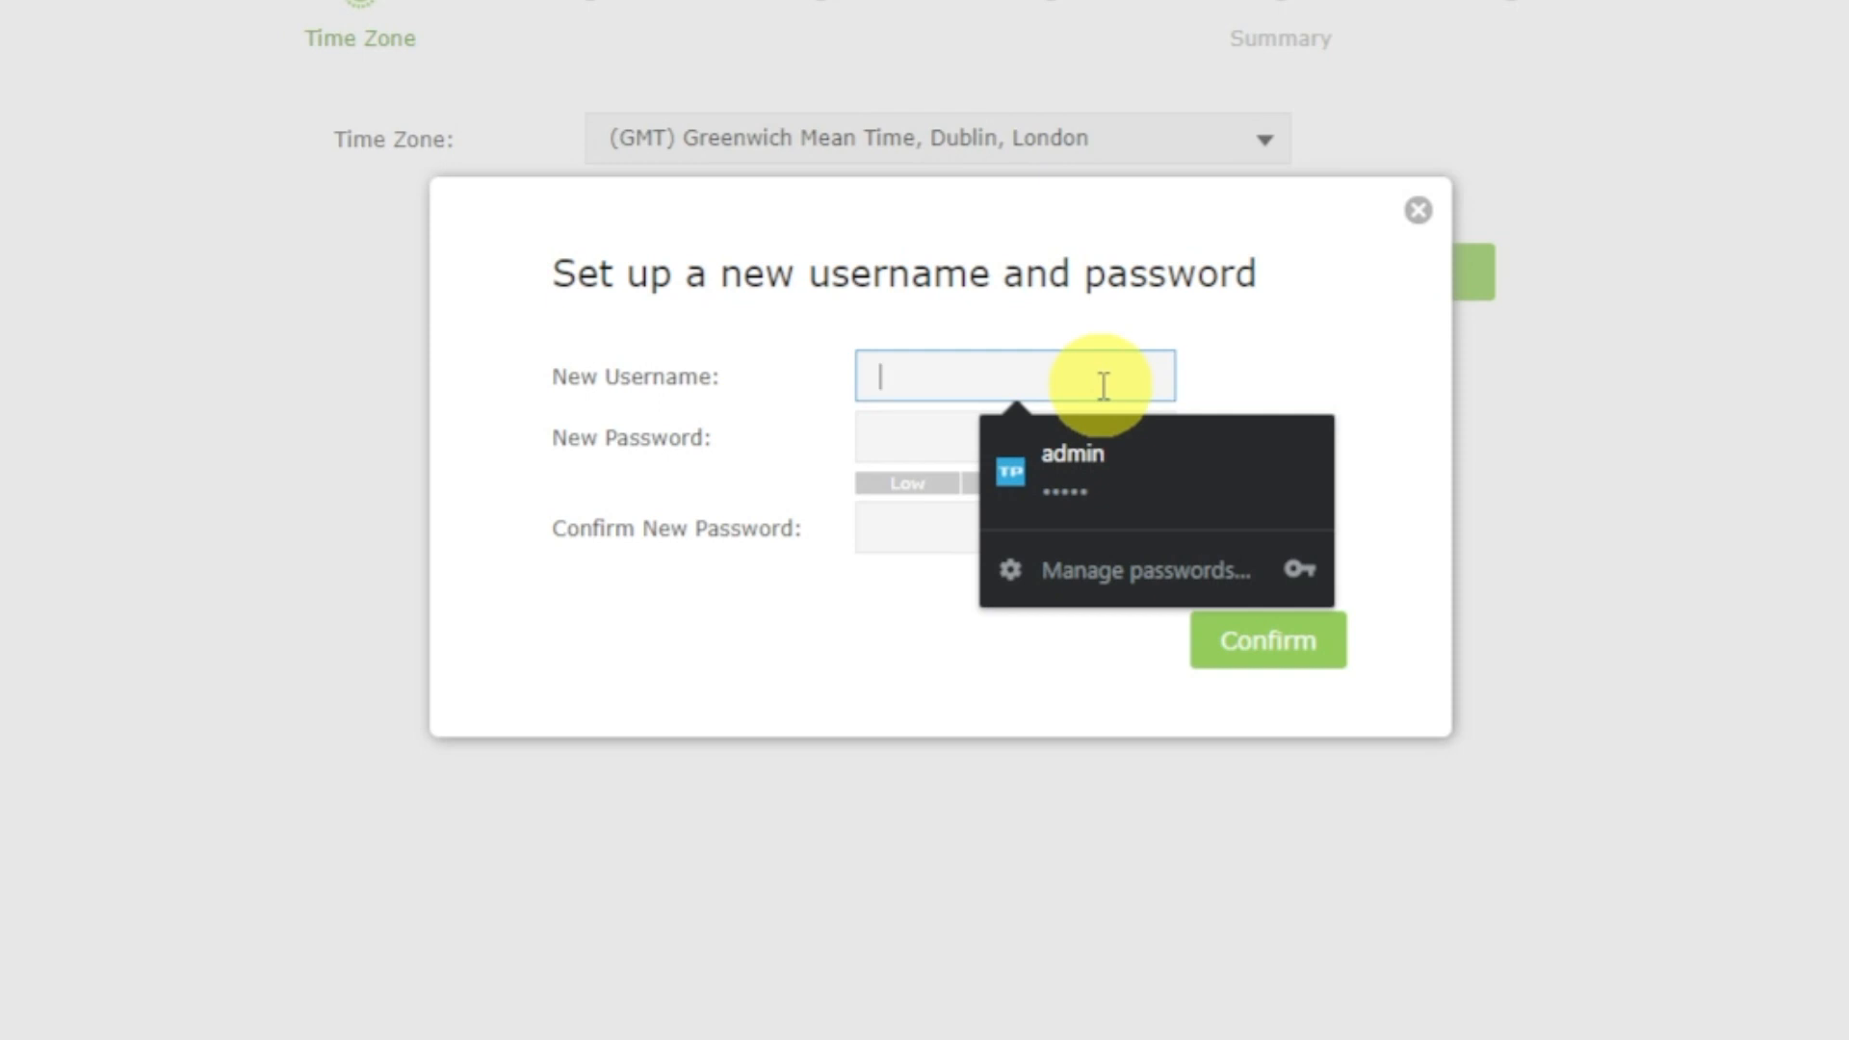
text(admin)
click(894, 429)
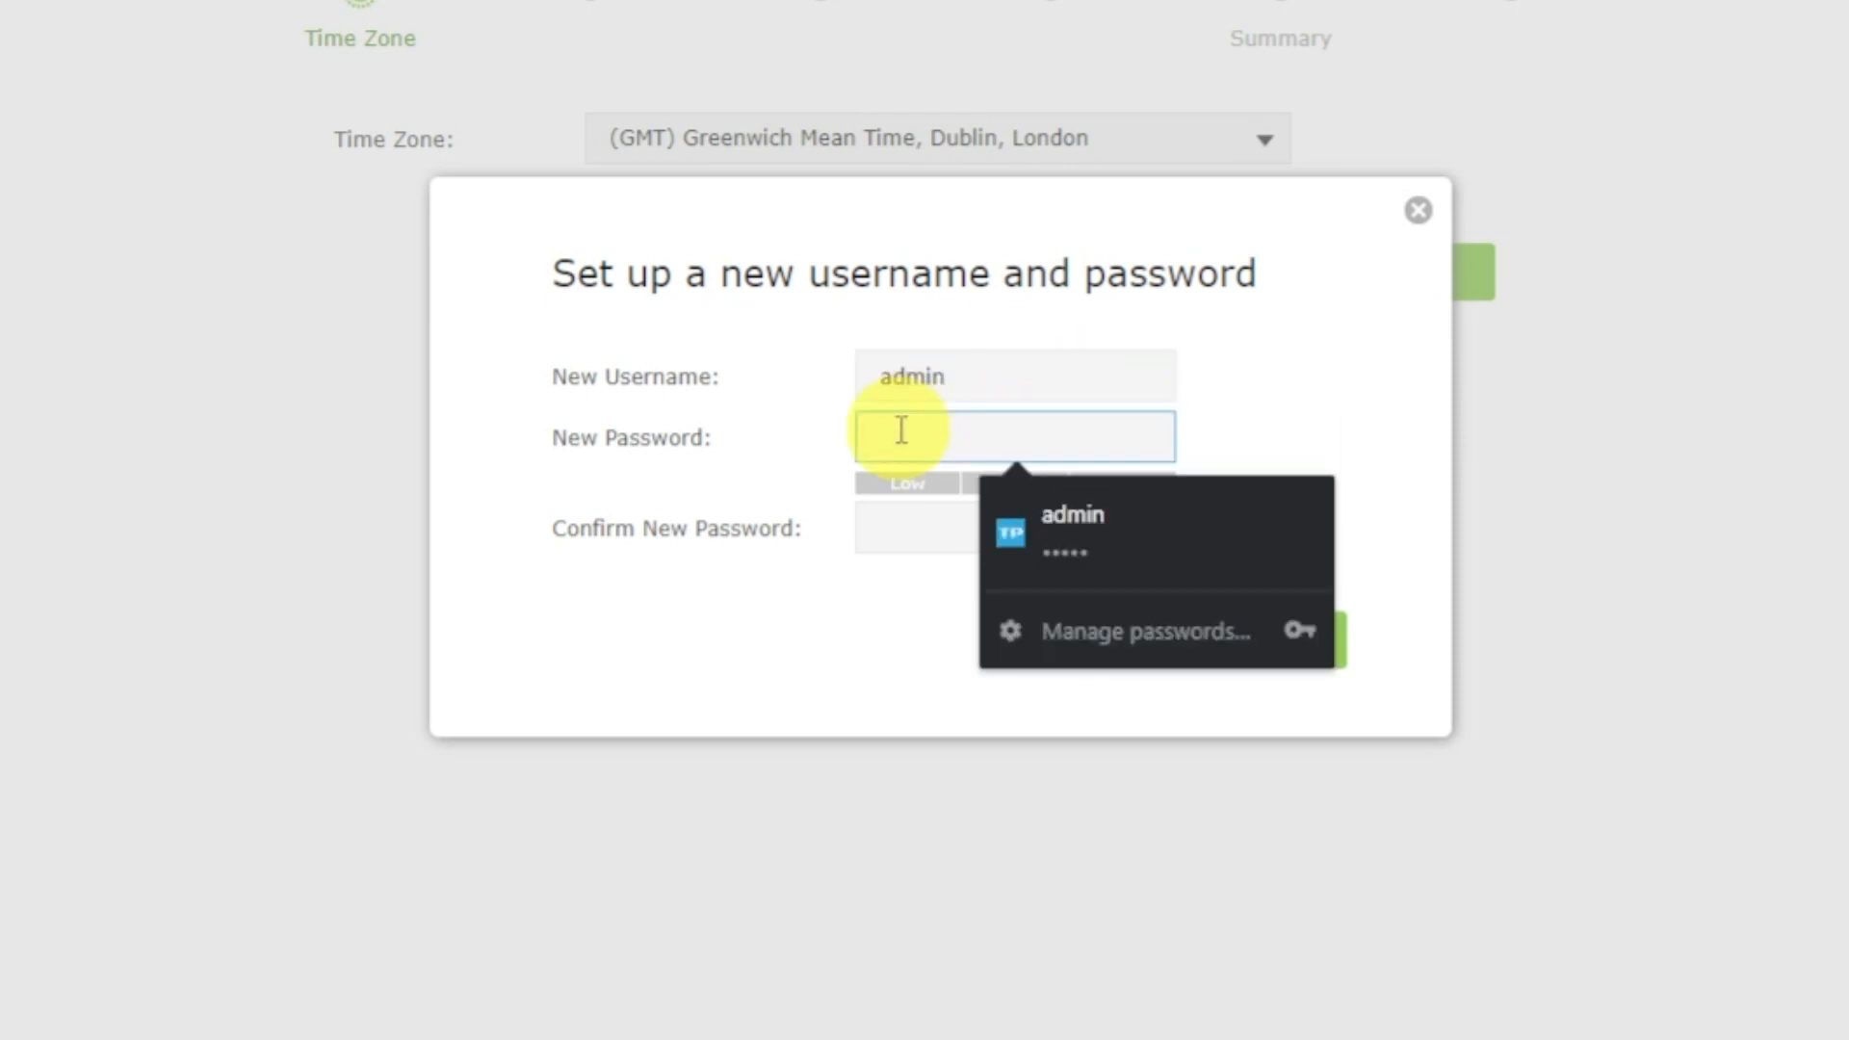
text(admin1234)
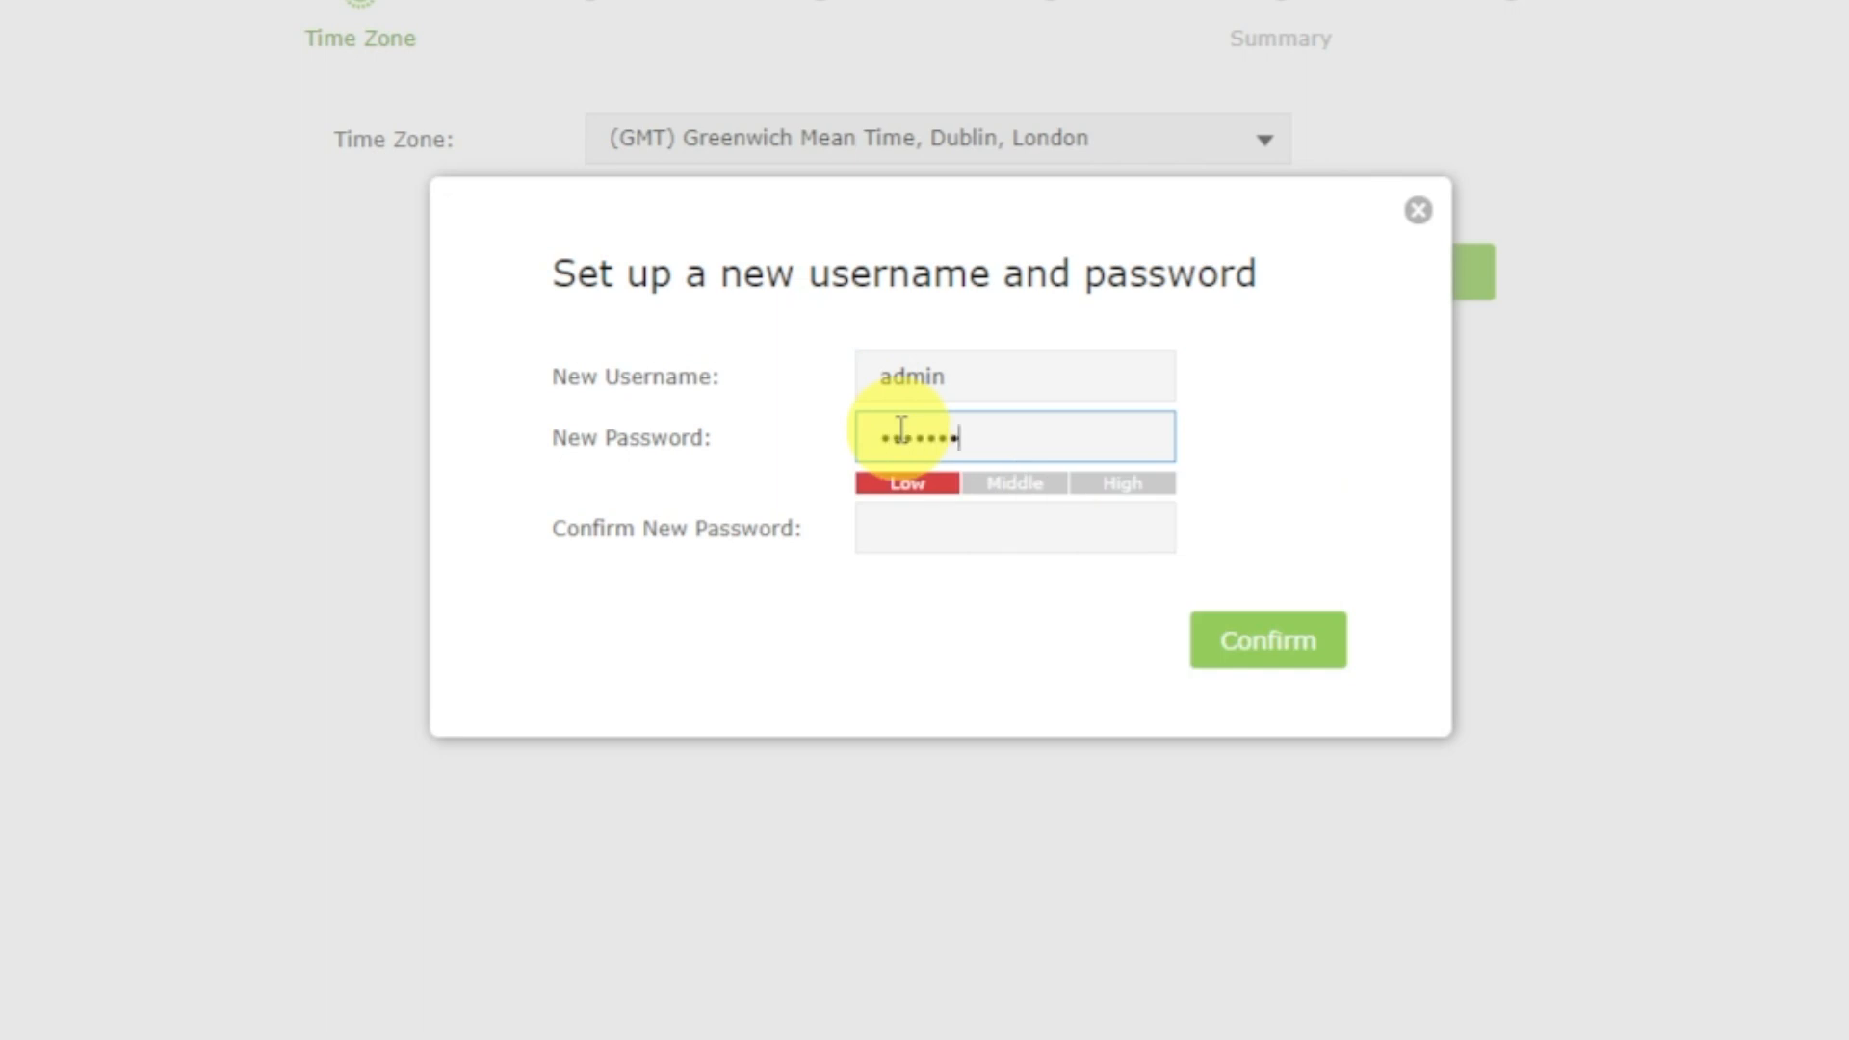
click(903, 524)
text(admin12)
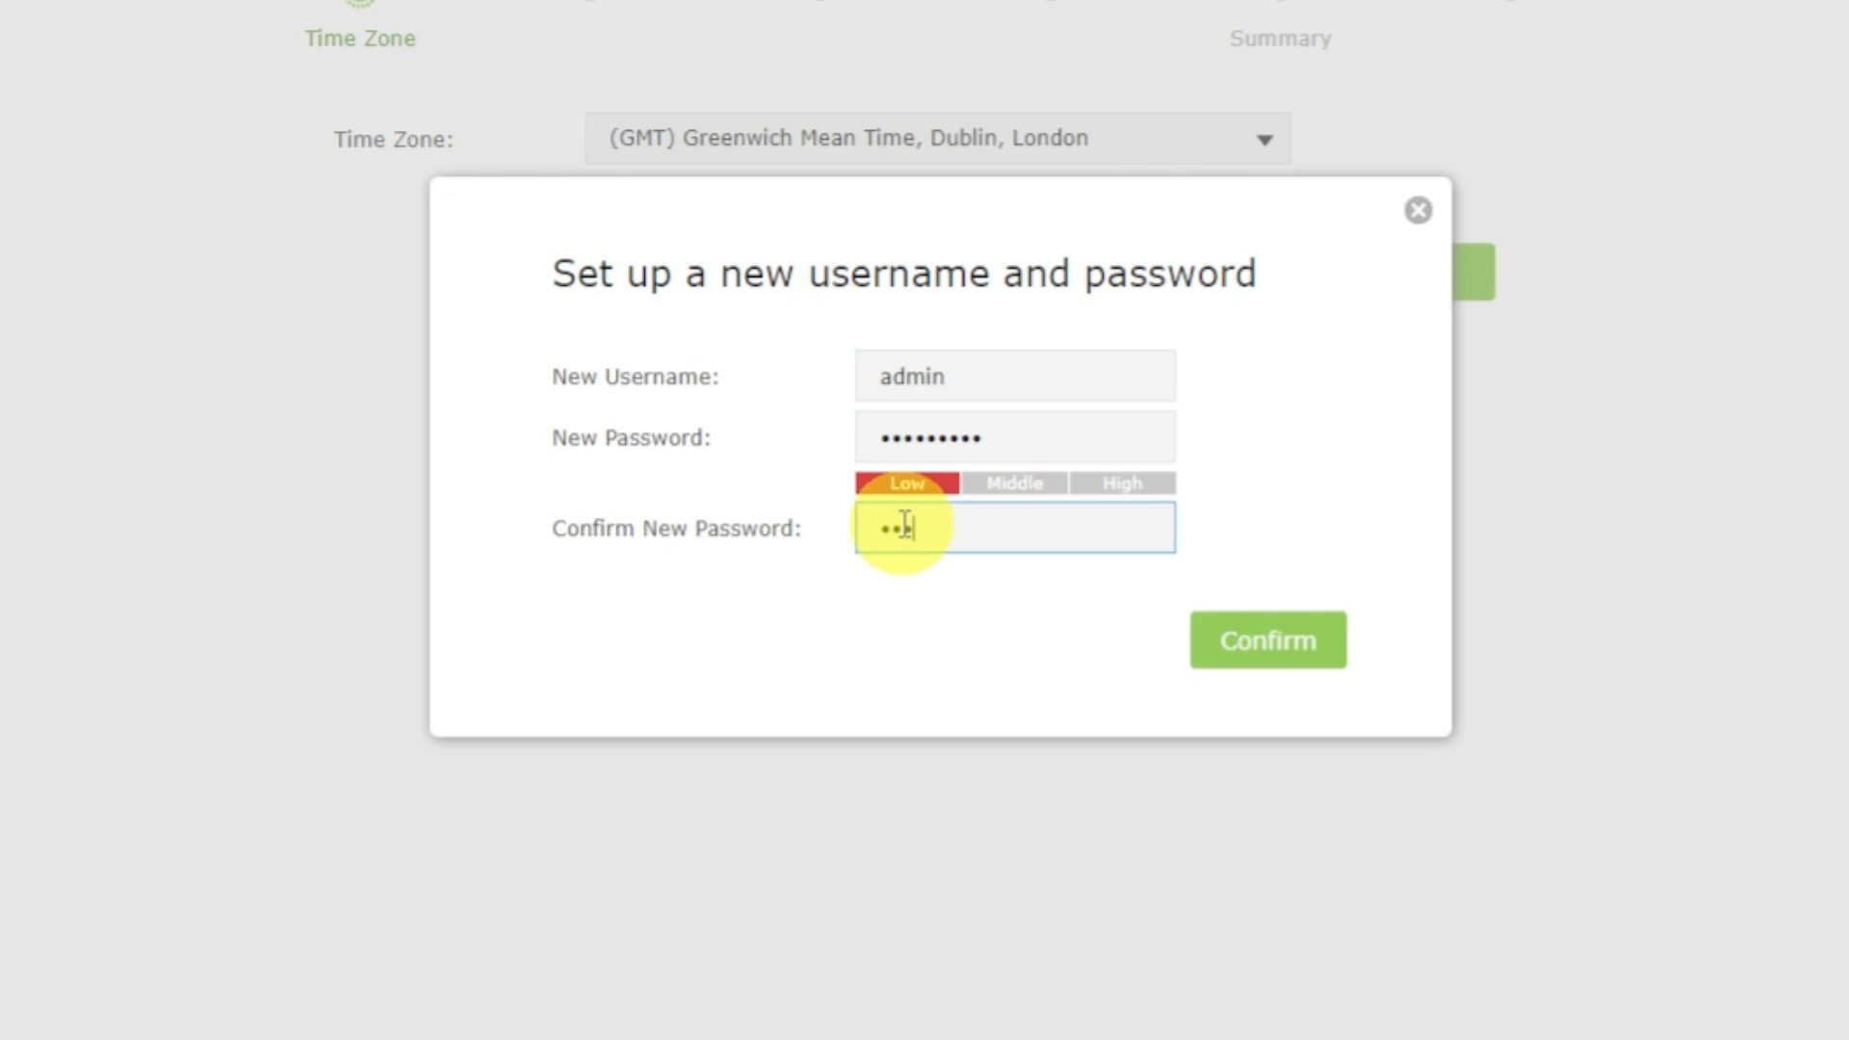
text(345)
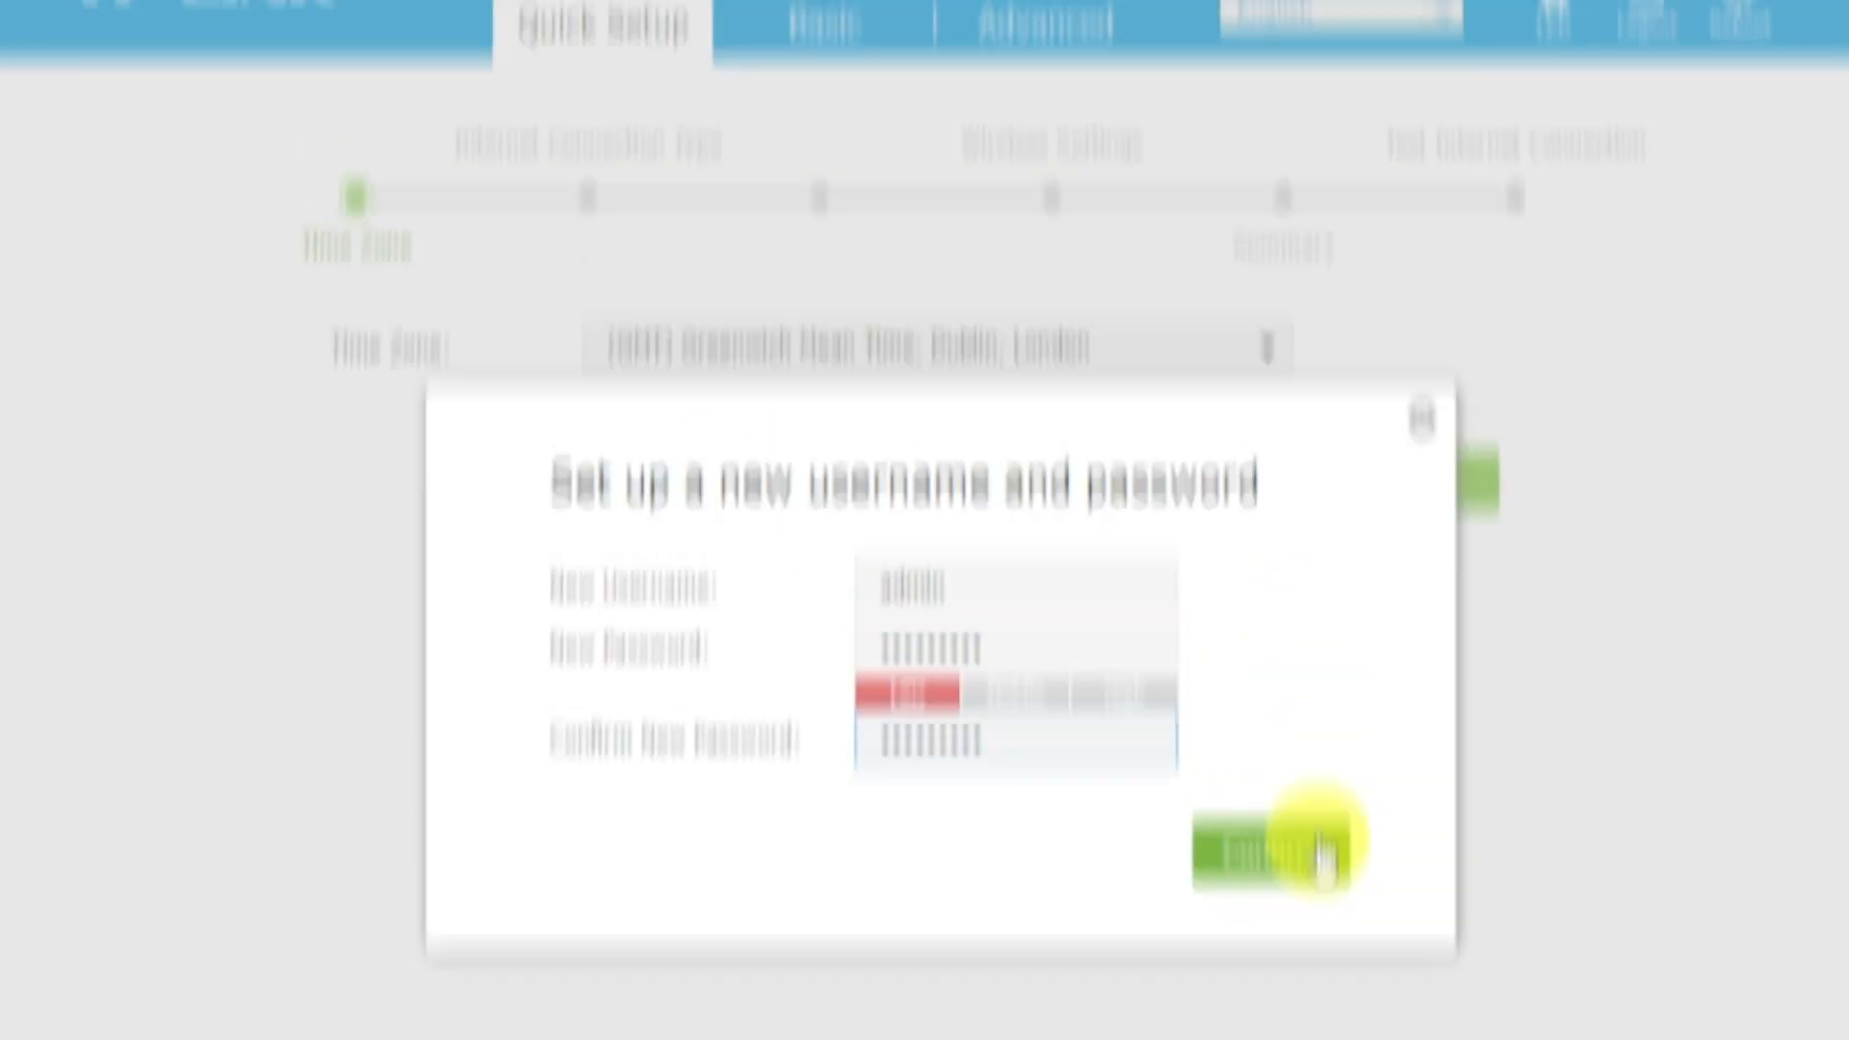
click(1265, 635)
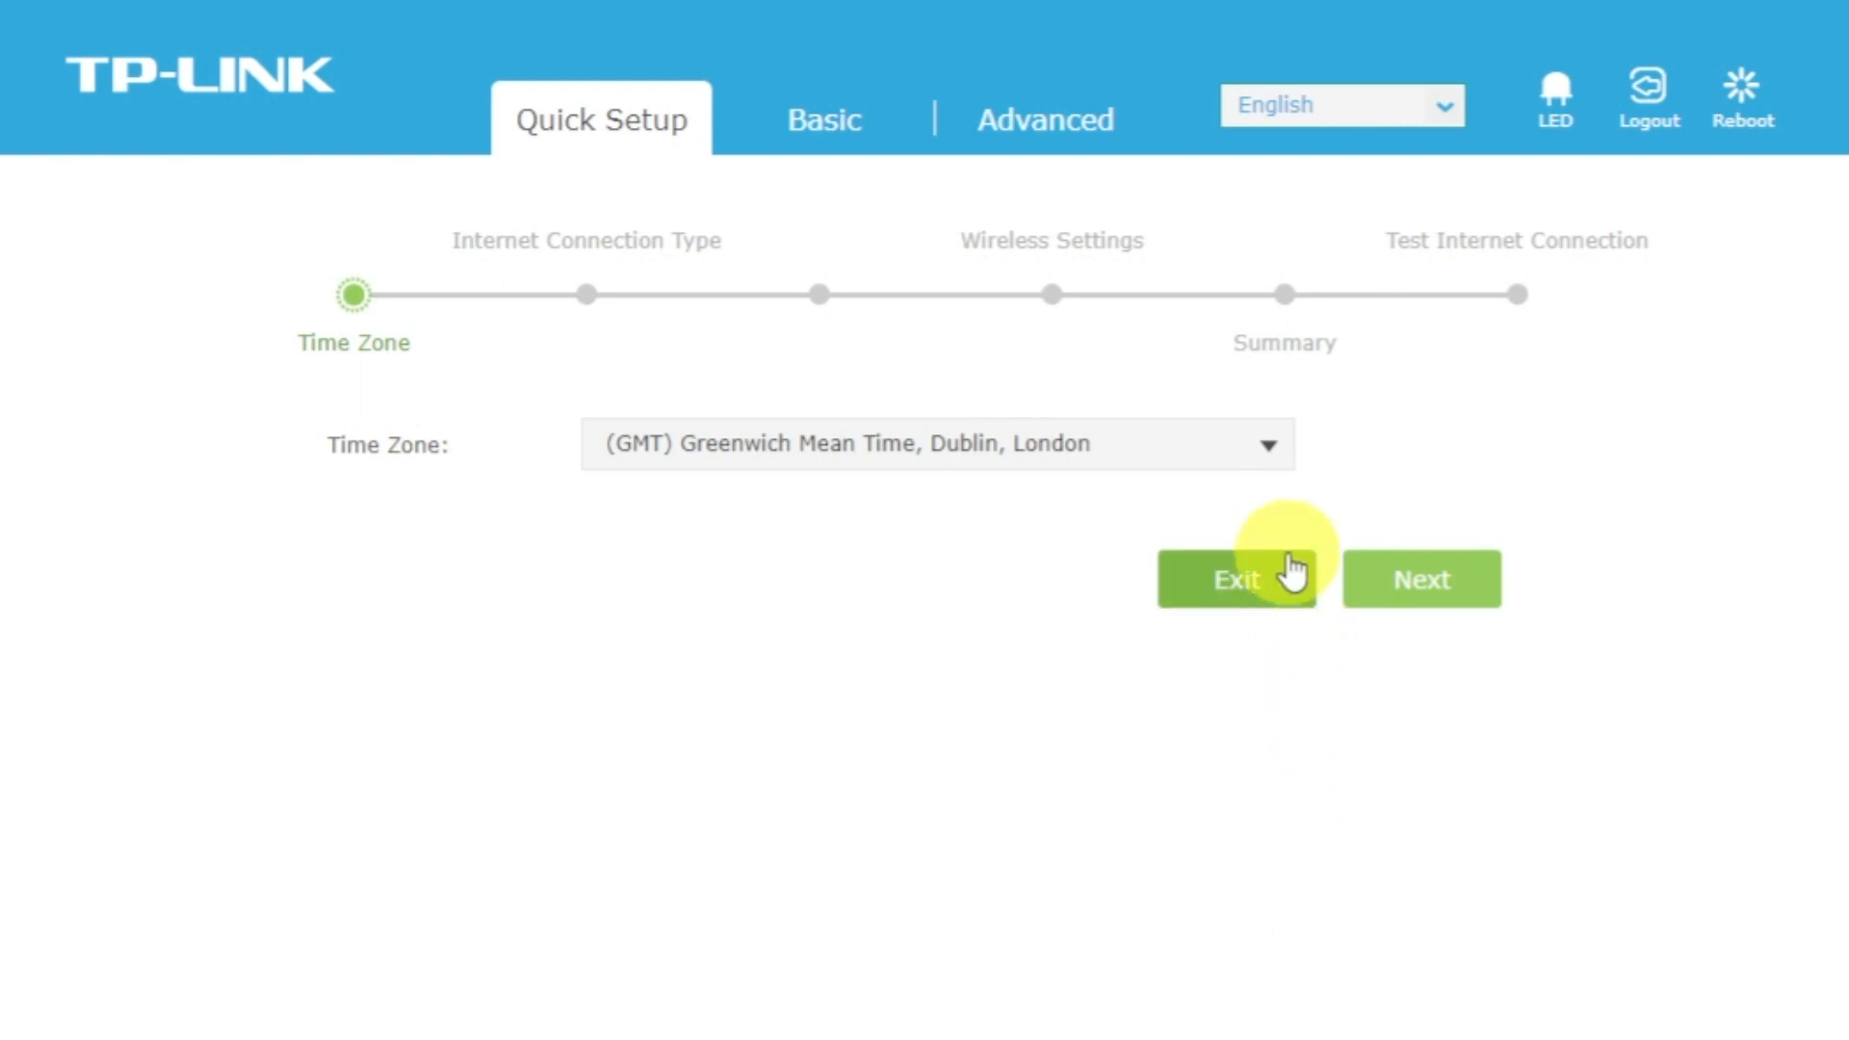
Keep (GMT) Greenwich Mean Time, Dublin, London as the time zone and continue the Quick Setup.
click(1269, 446)
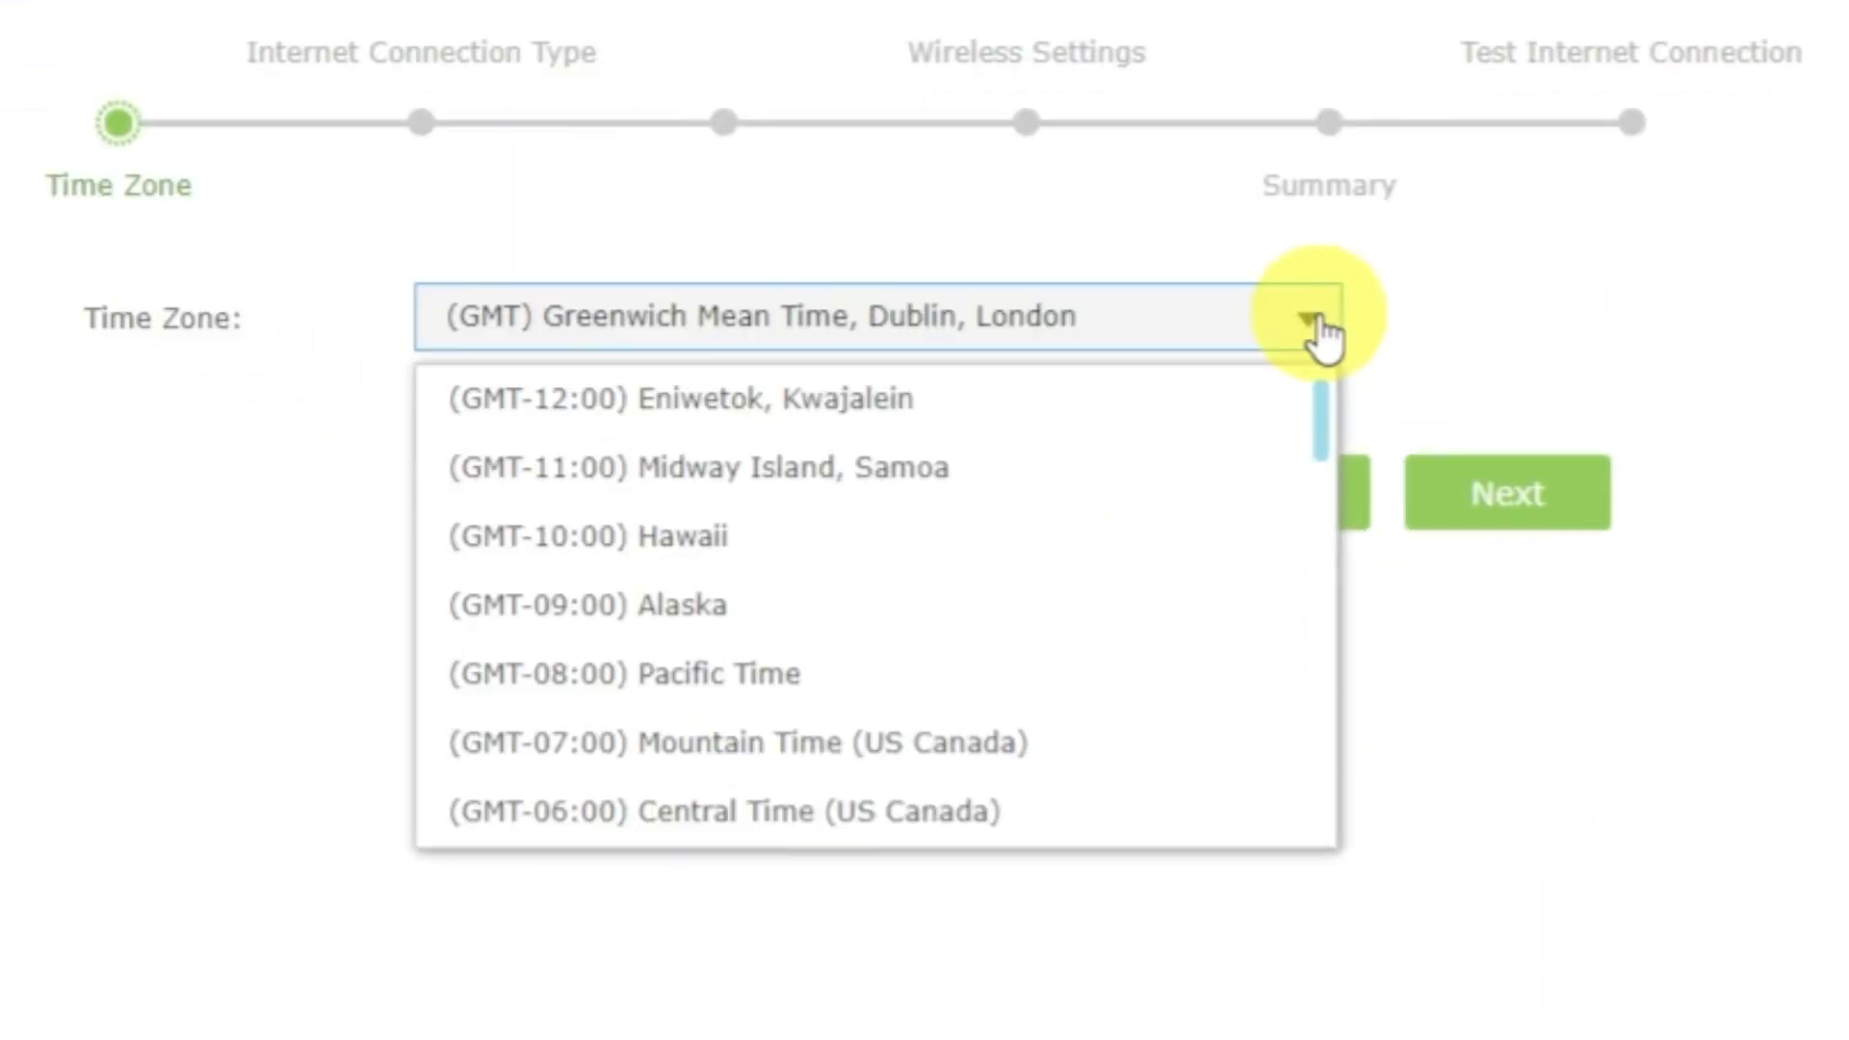
click(1317, 324)
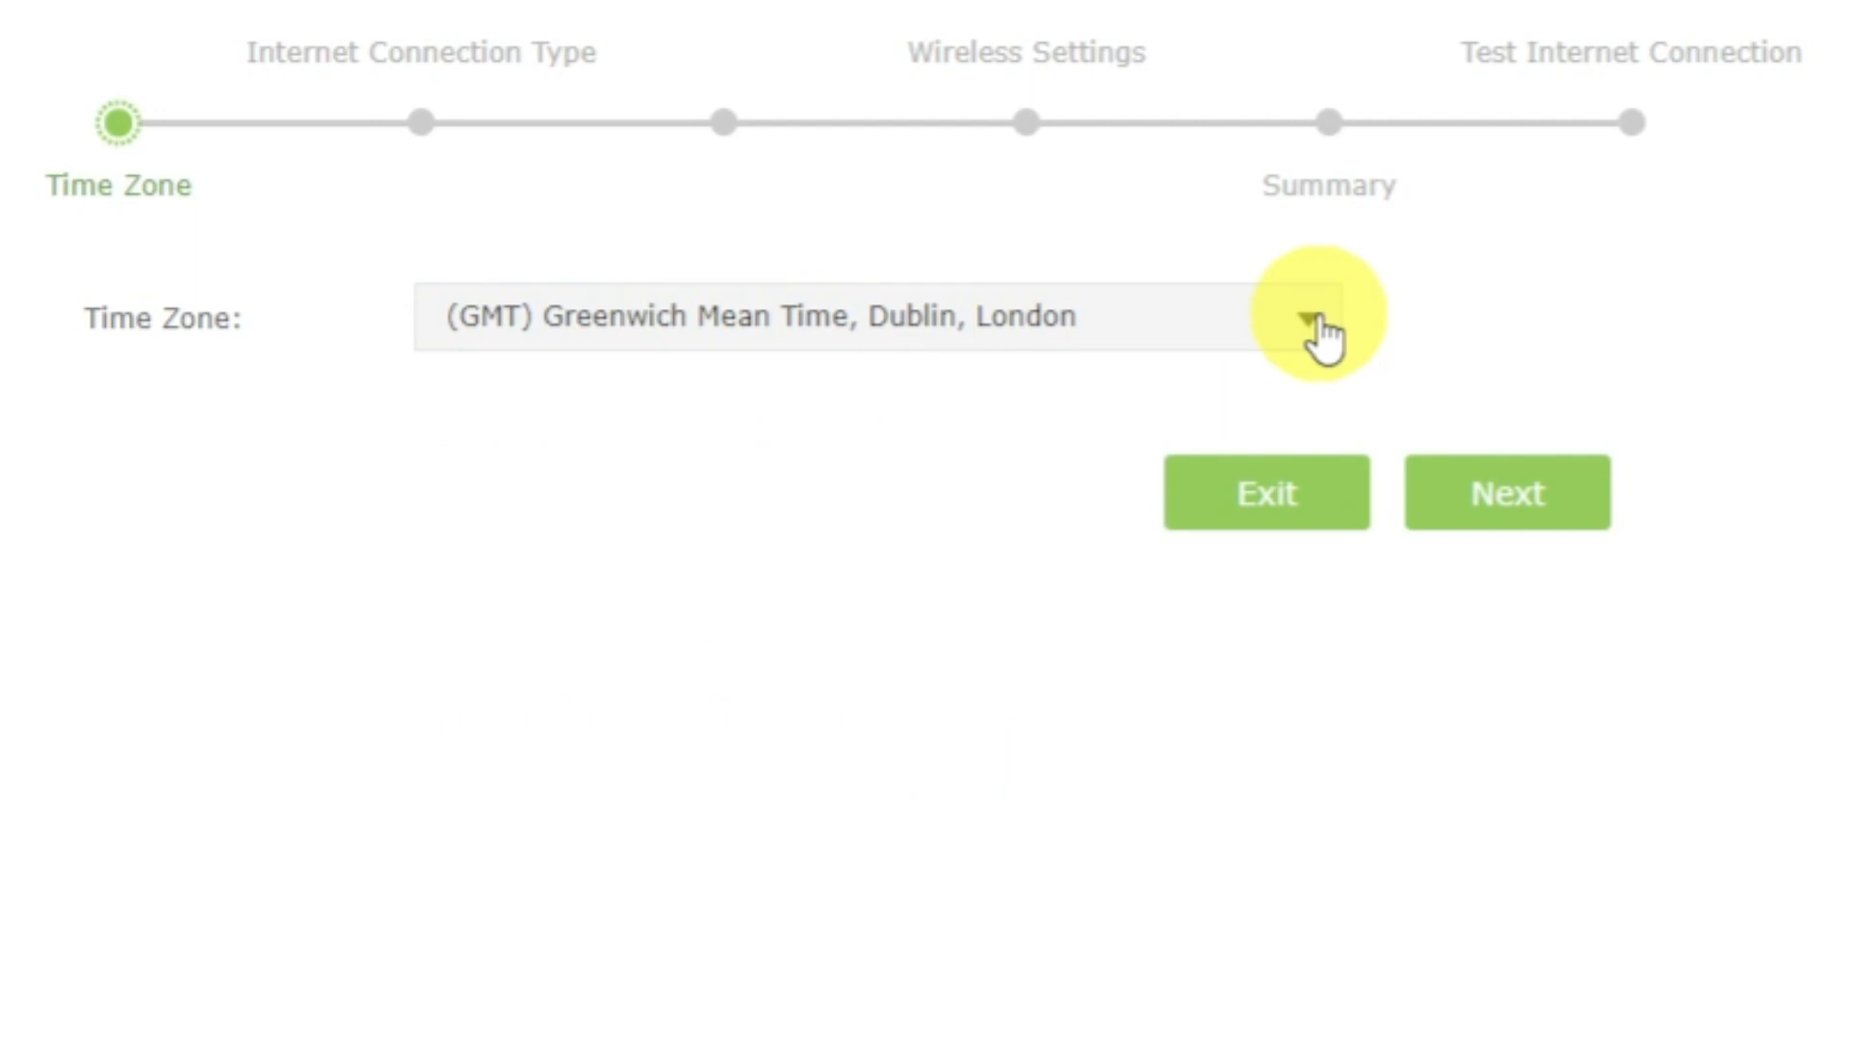
click(1541, 487)
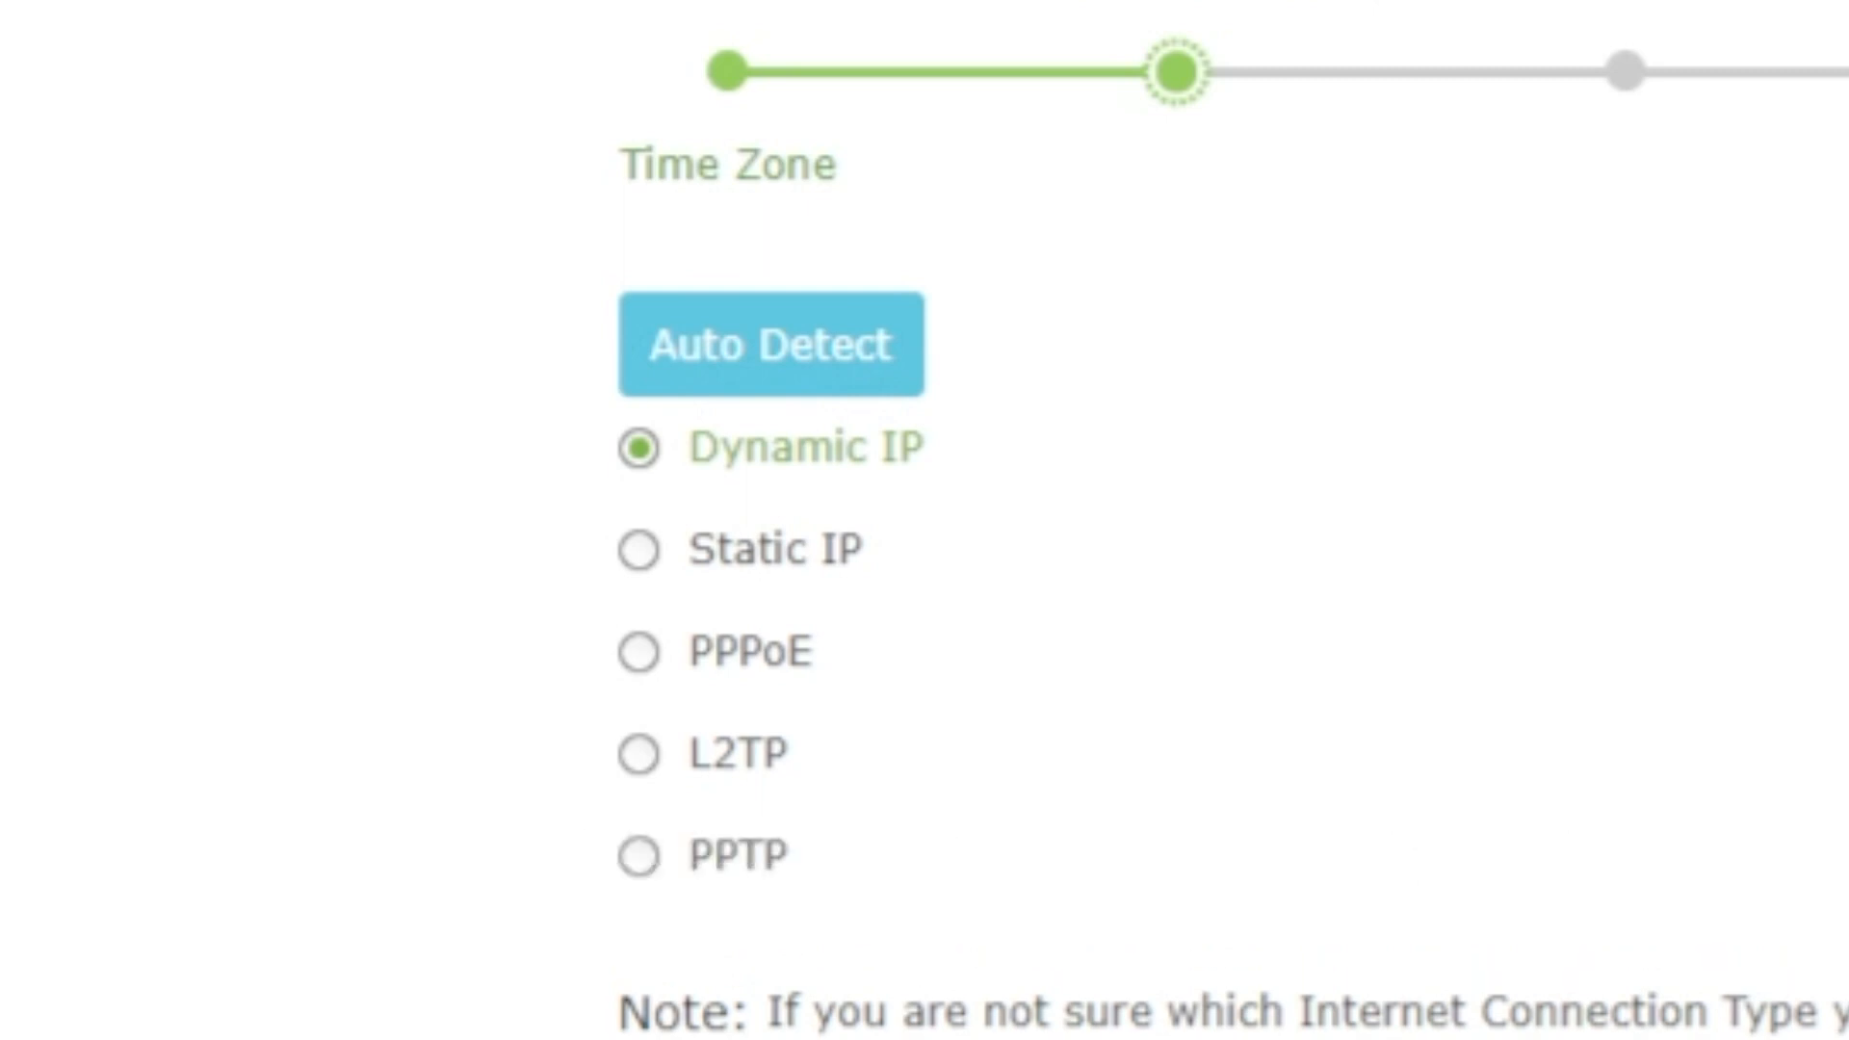
Run auto-detection of the internet connection type, continue with Dynamic IP, and choose Do NOT Clone MAC Address before continuing.
click(840, 364)
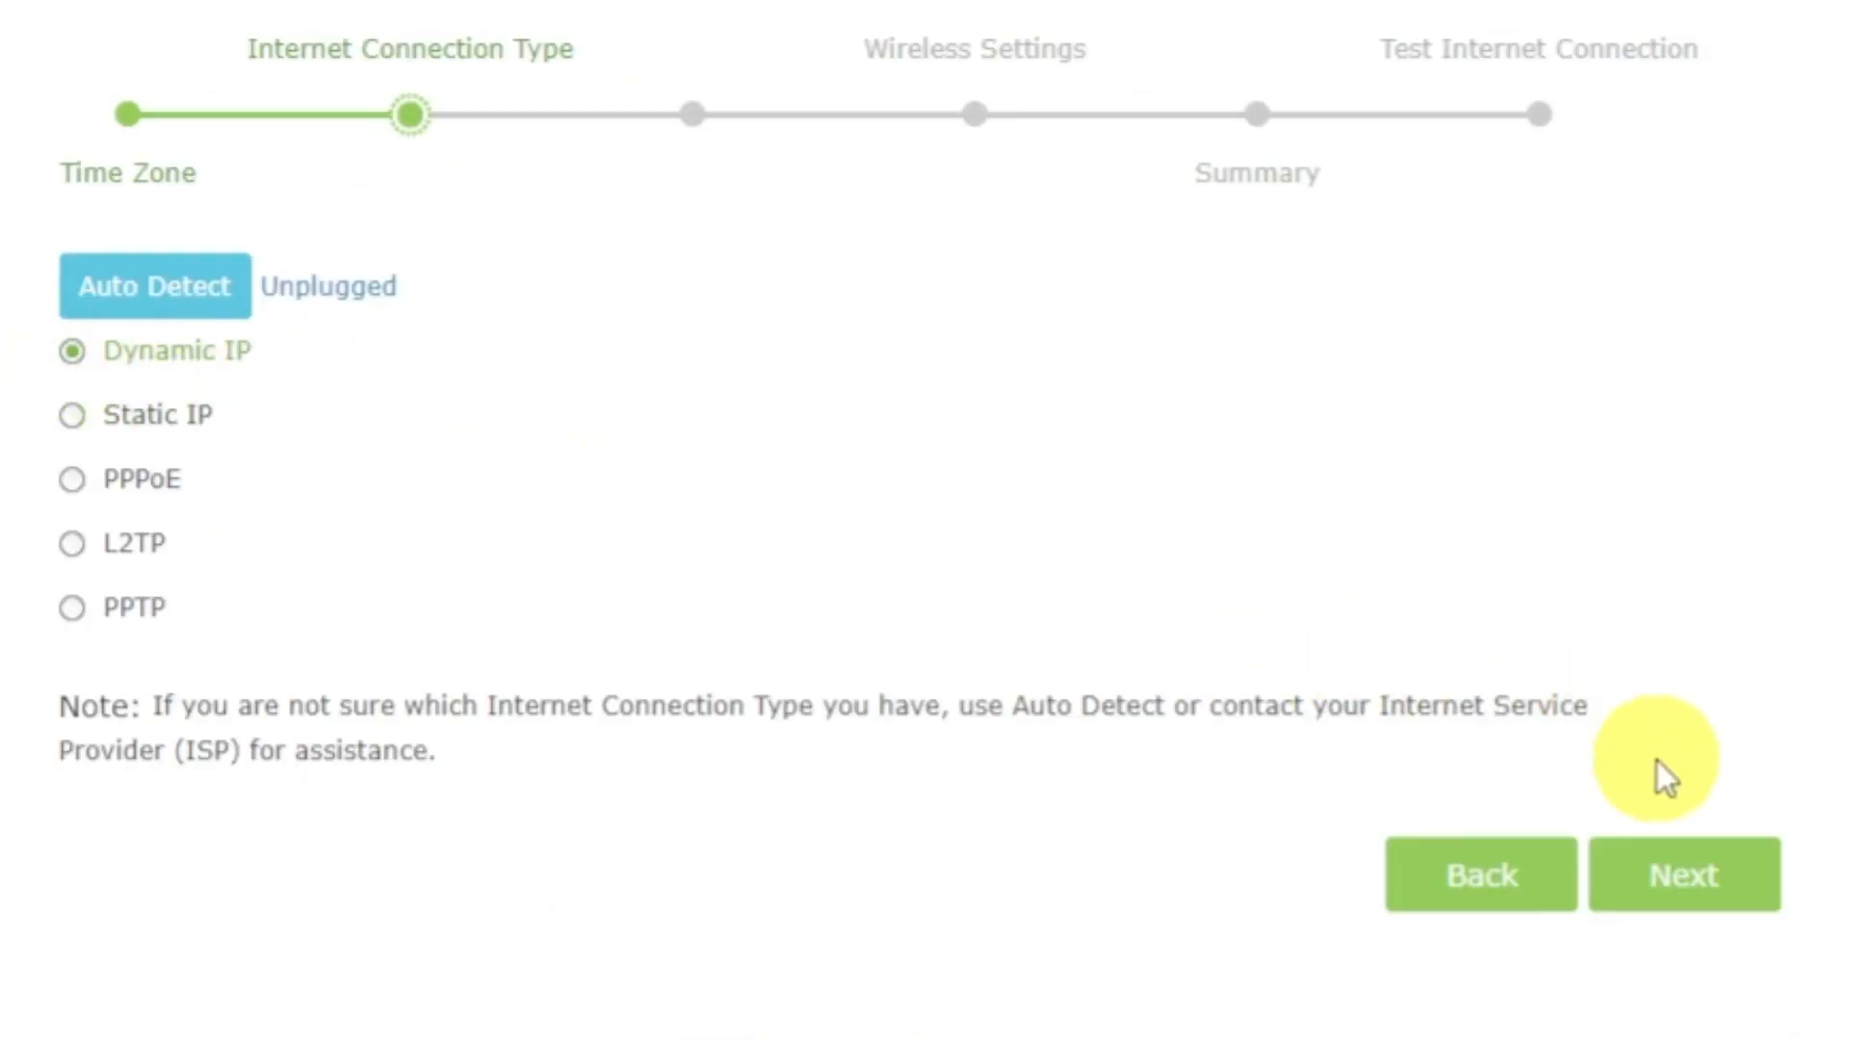
click(1684, 878)
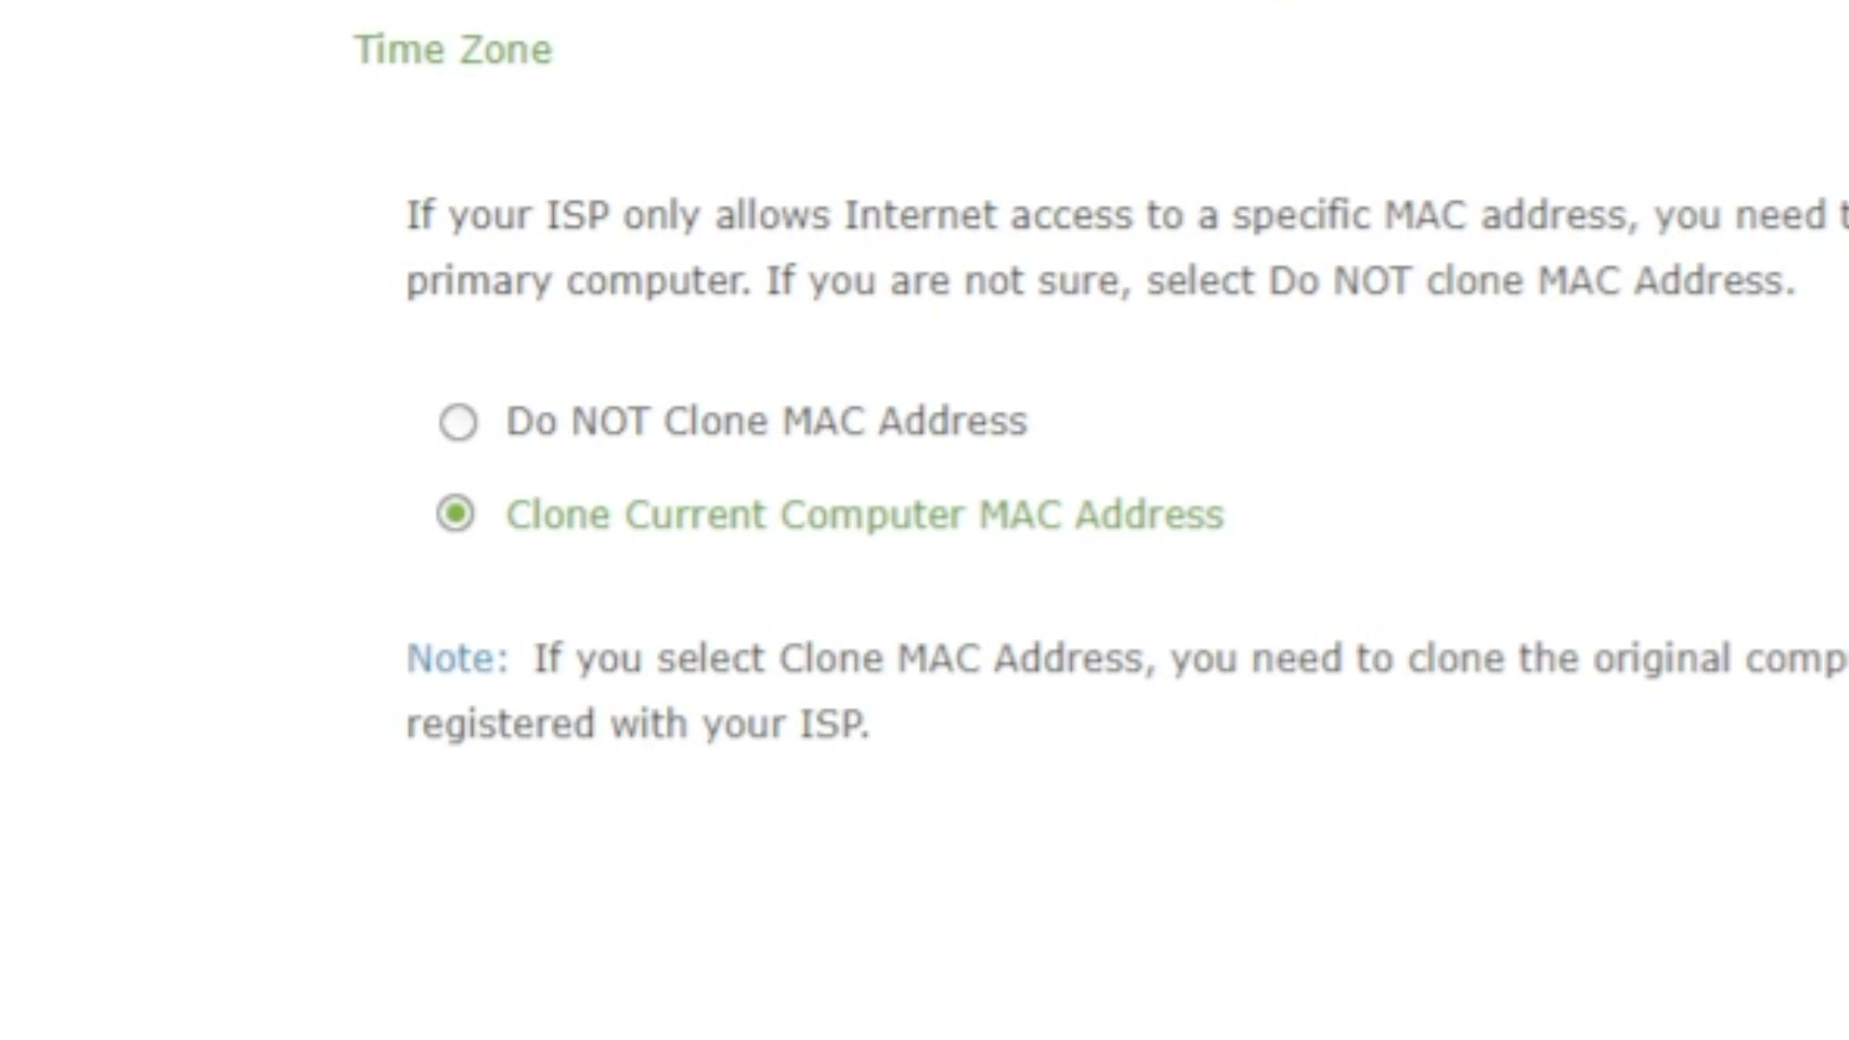
click(458, 420)
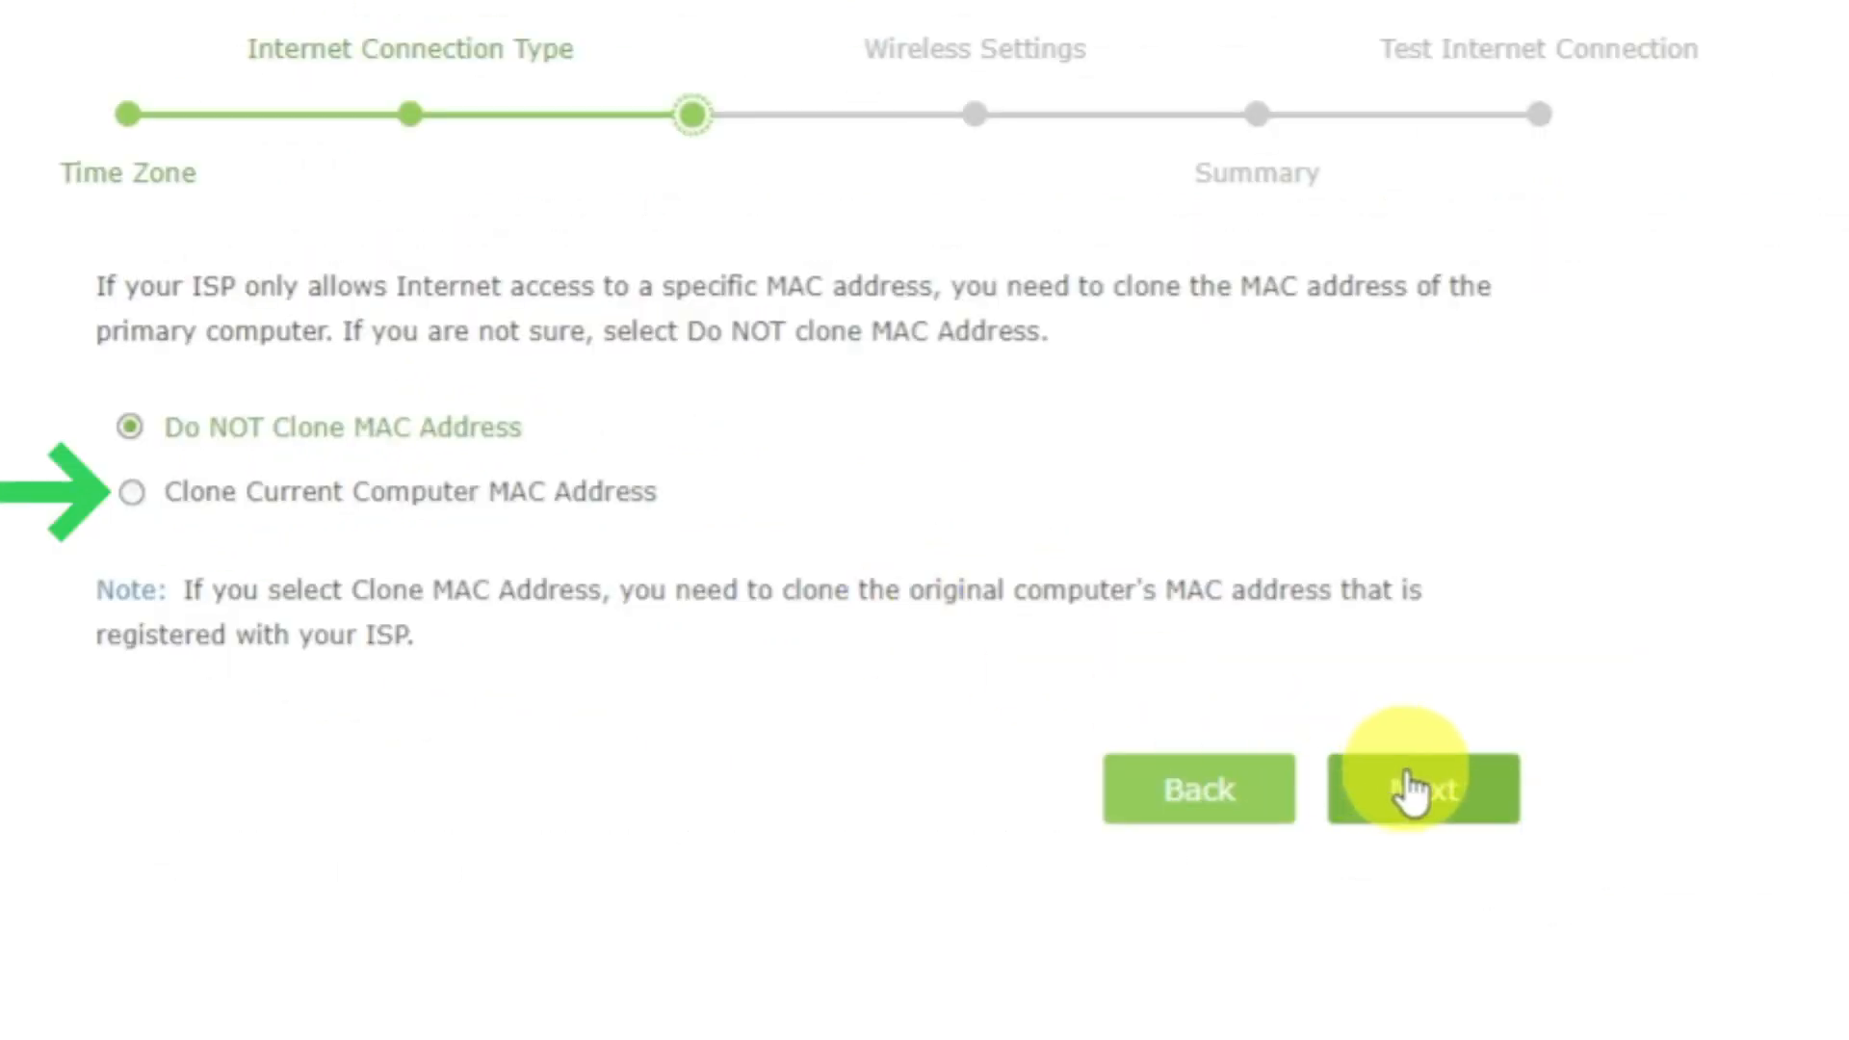
click(1408, 789)
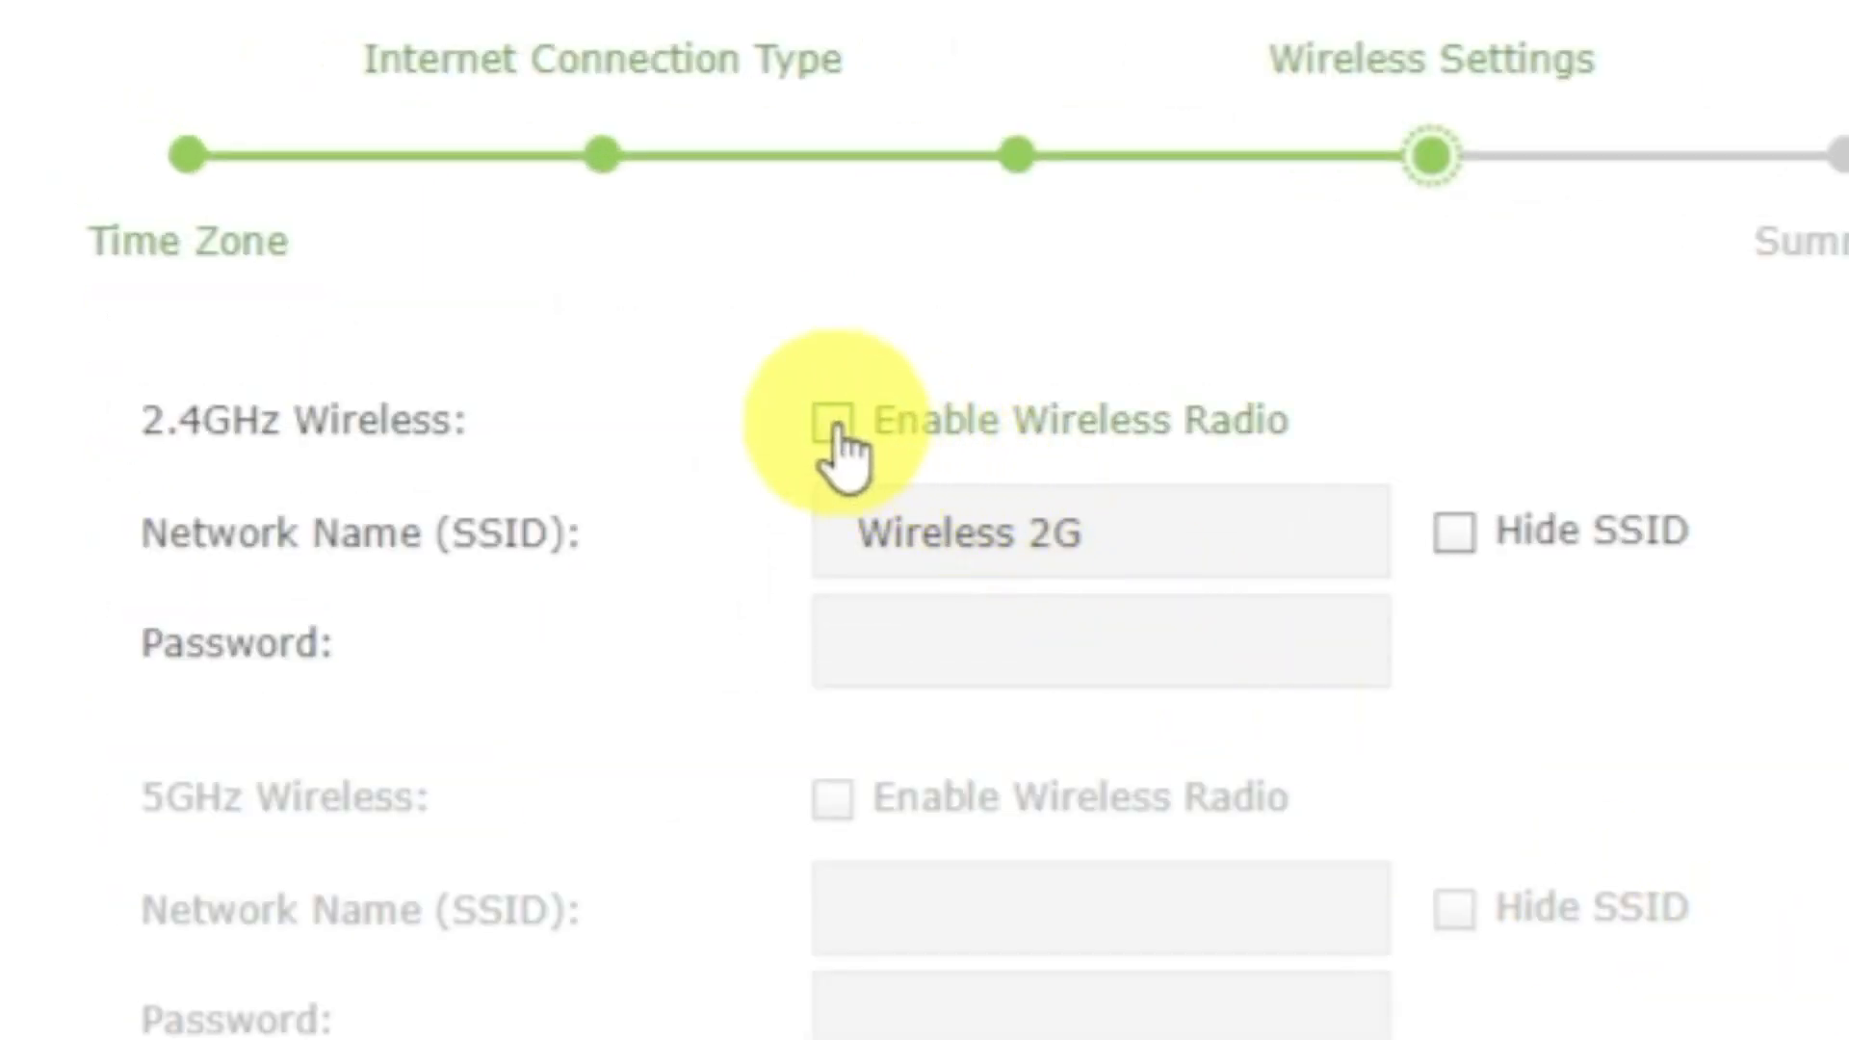
Enable the 2.4GHz wireless radio with the network name Wireless 2G, enter its wireless password, and continue to the summary.
click(833, 424)
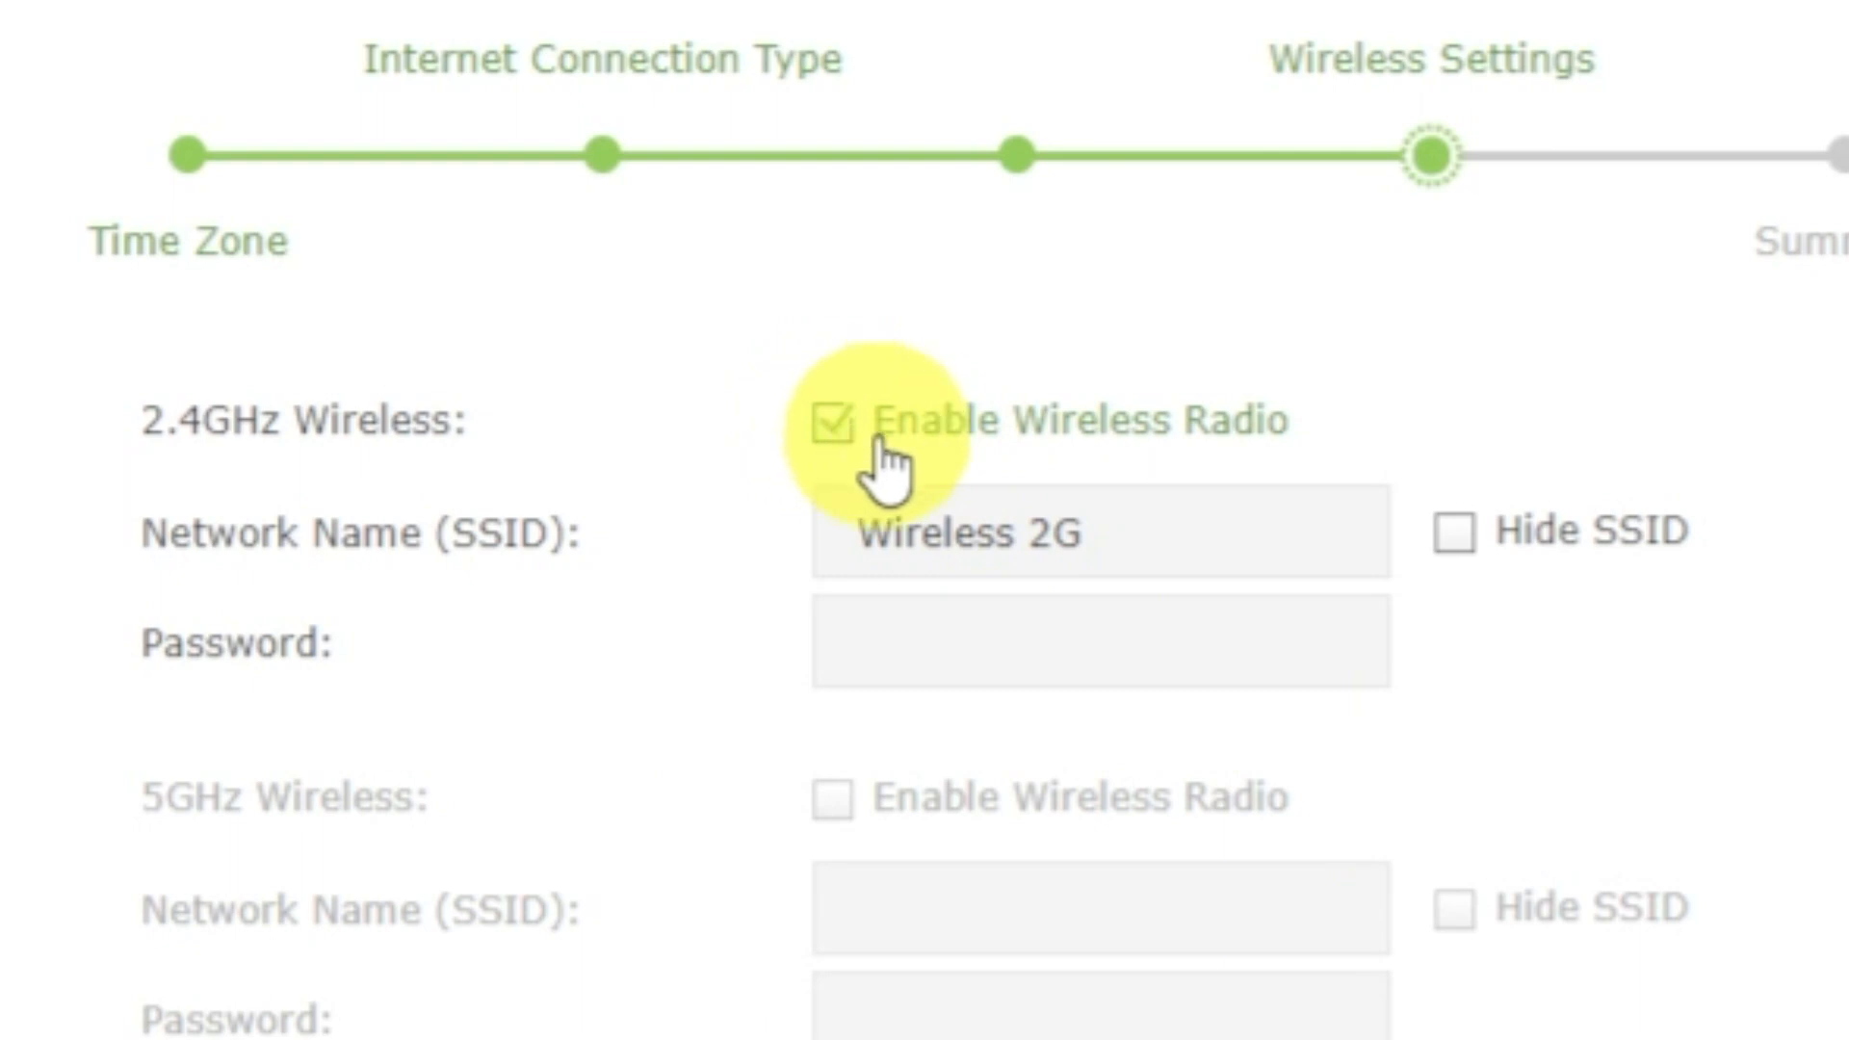
click(1289, 545)
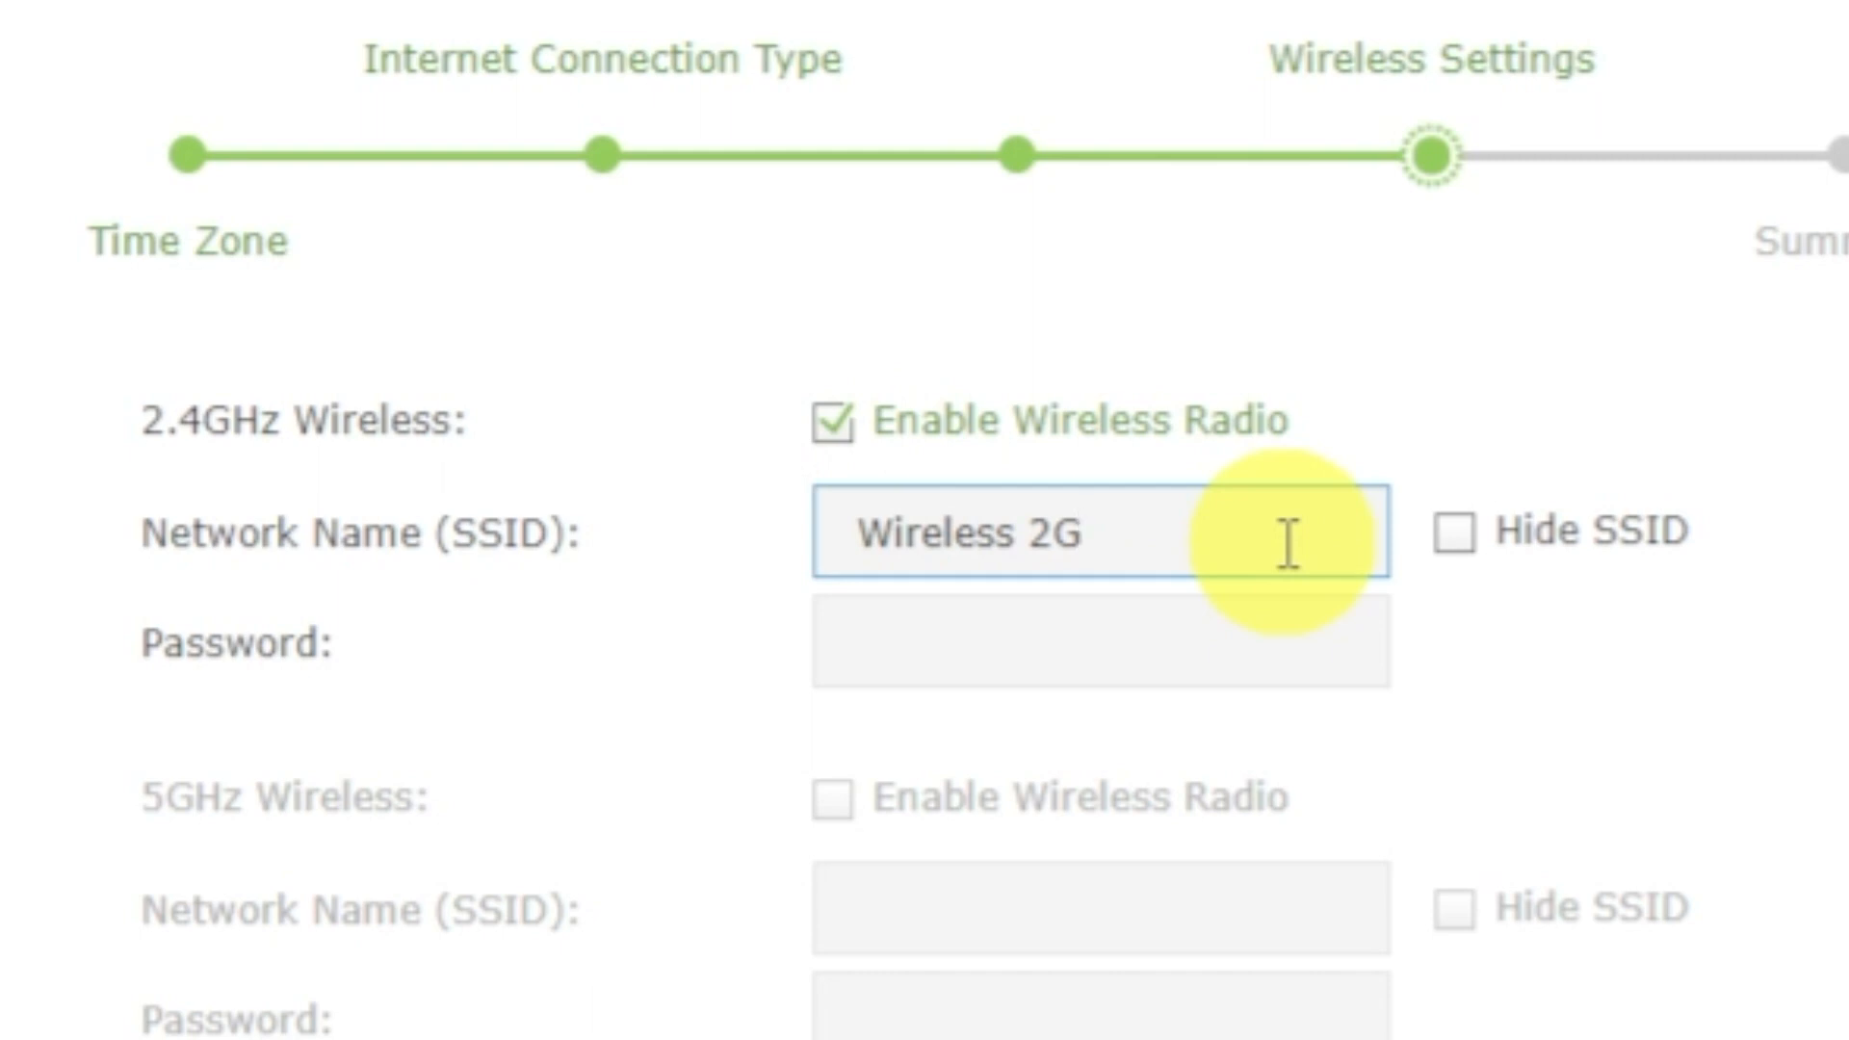
click(1276, 647)
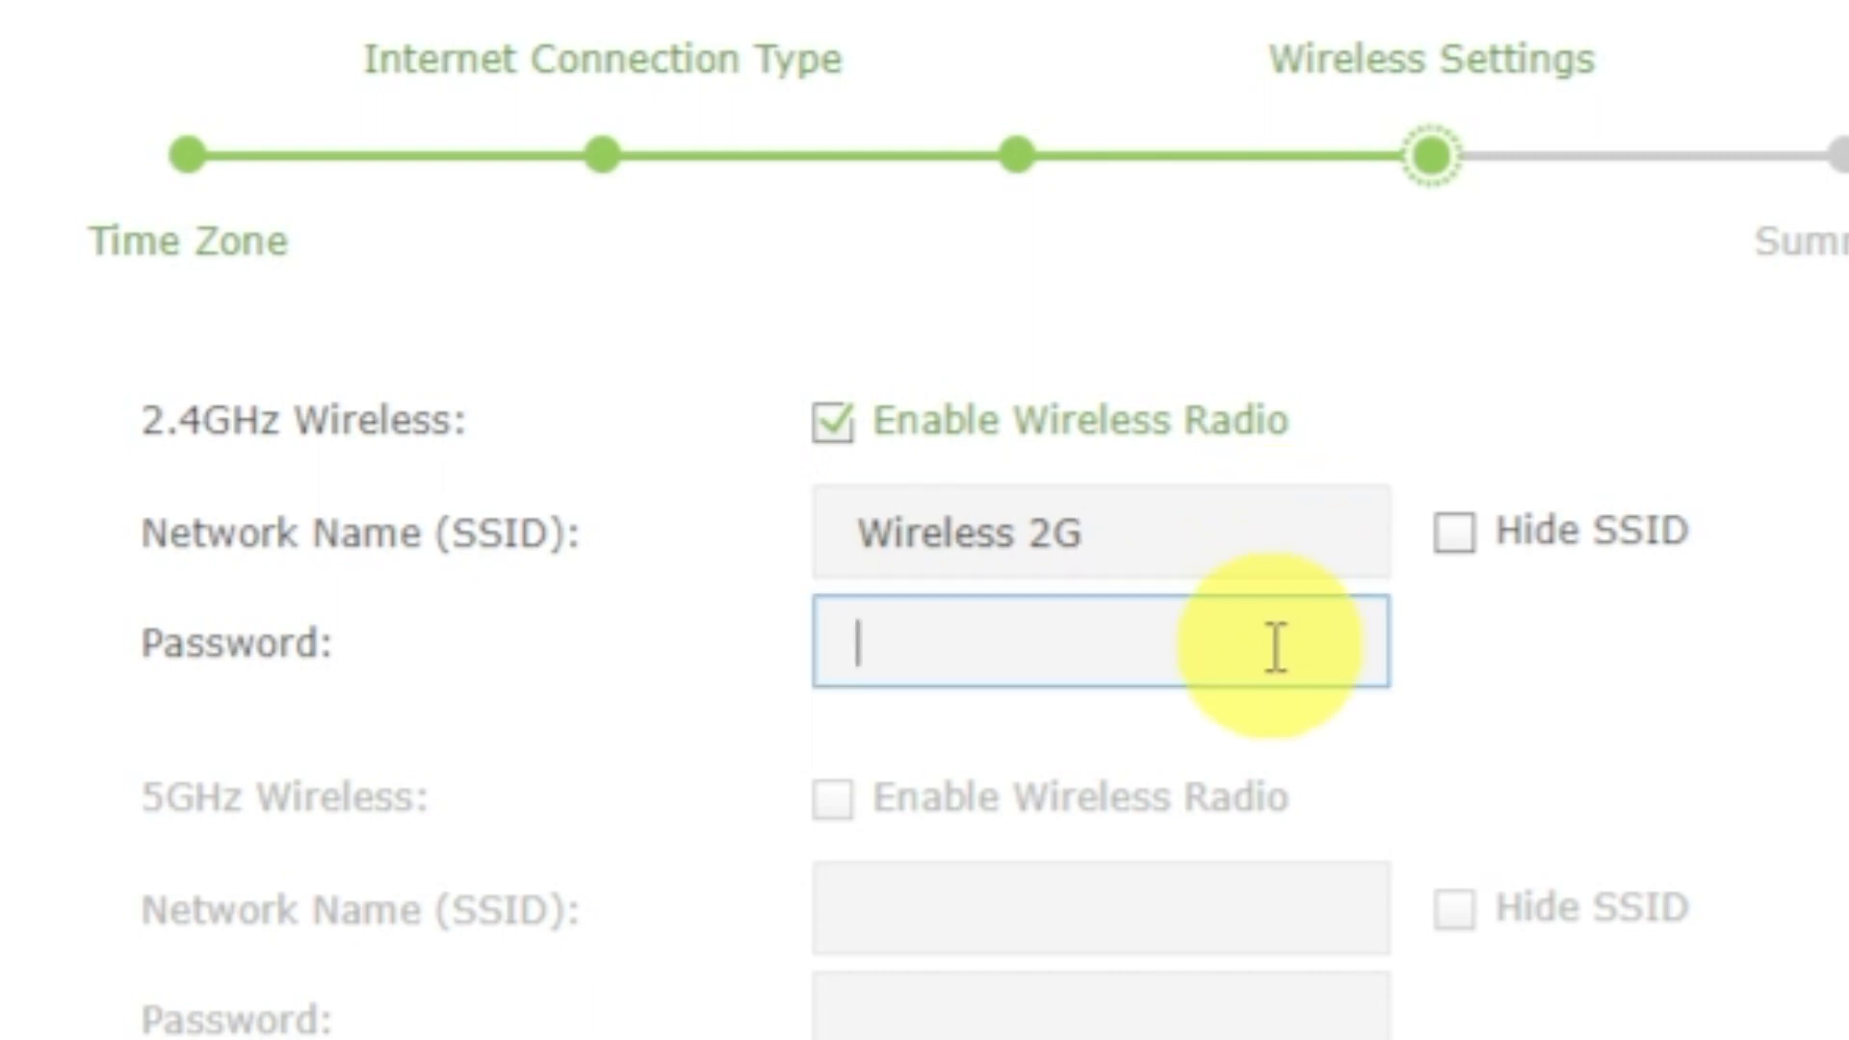
text(12345678)
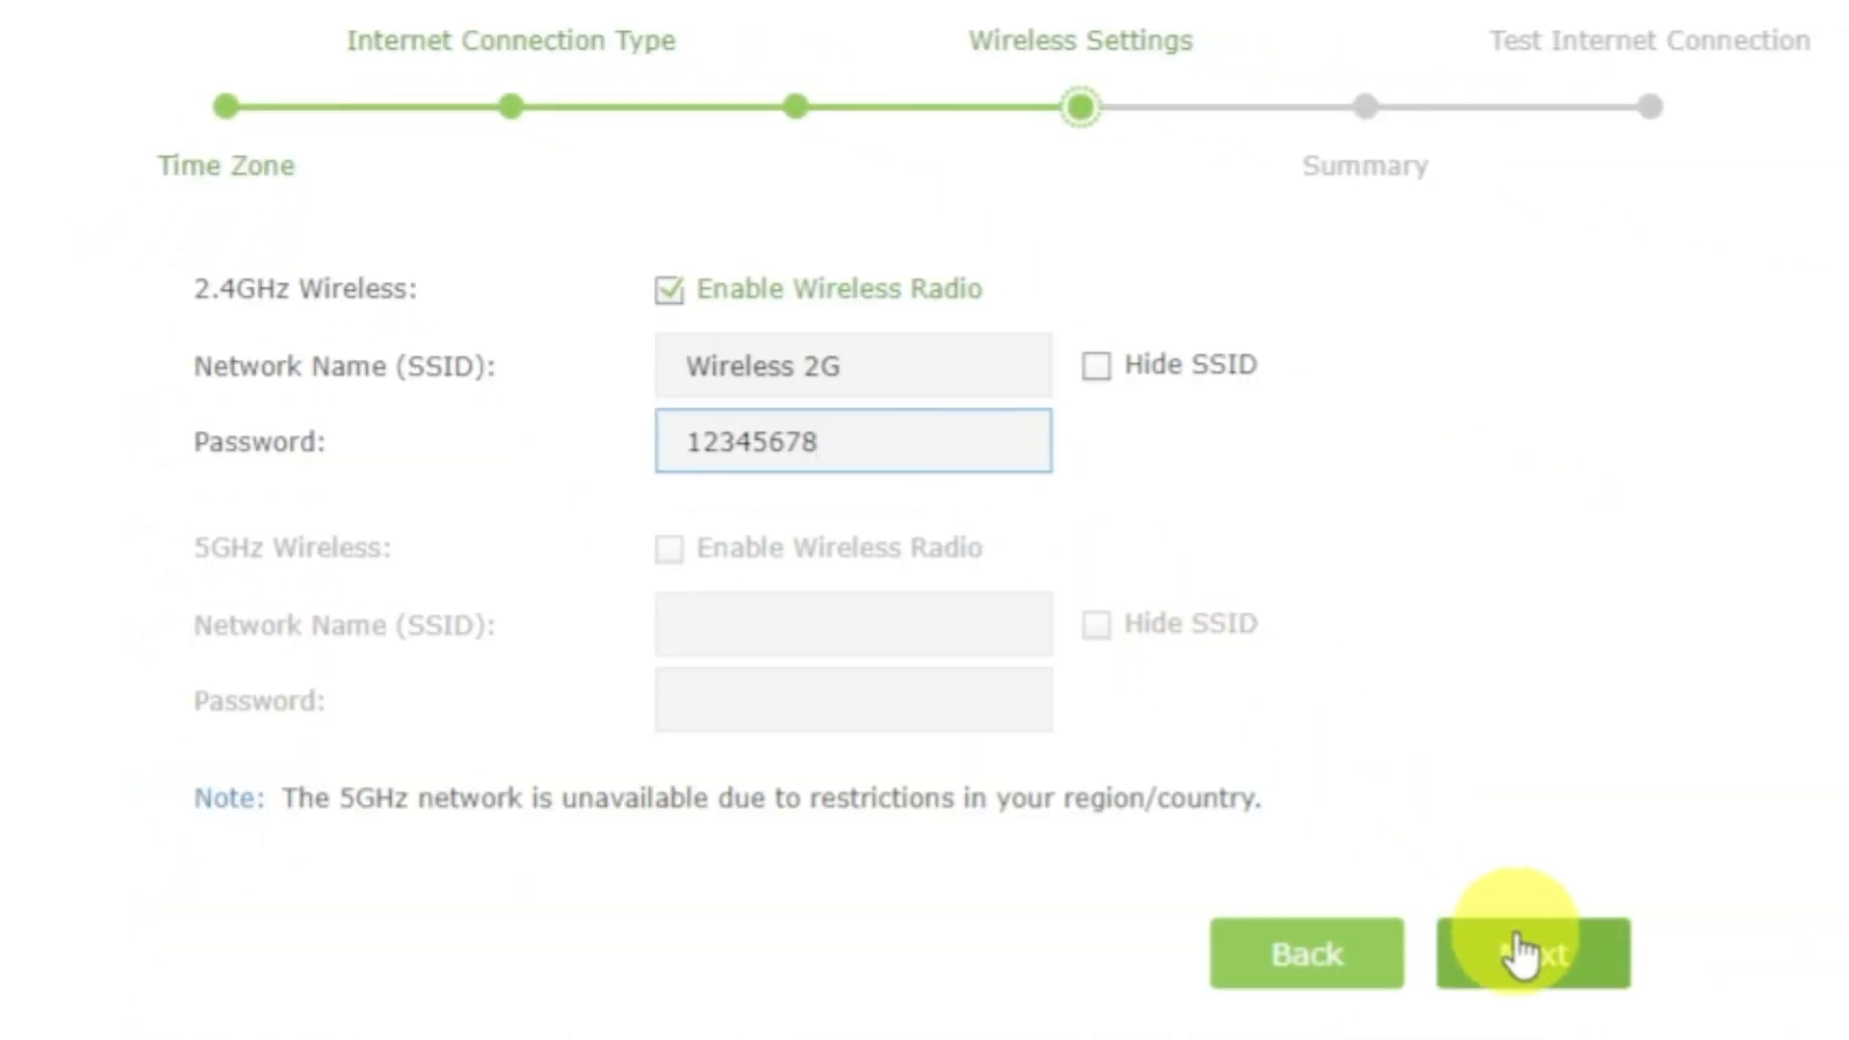
click(1514, 932)
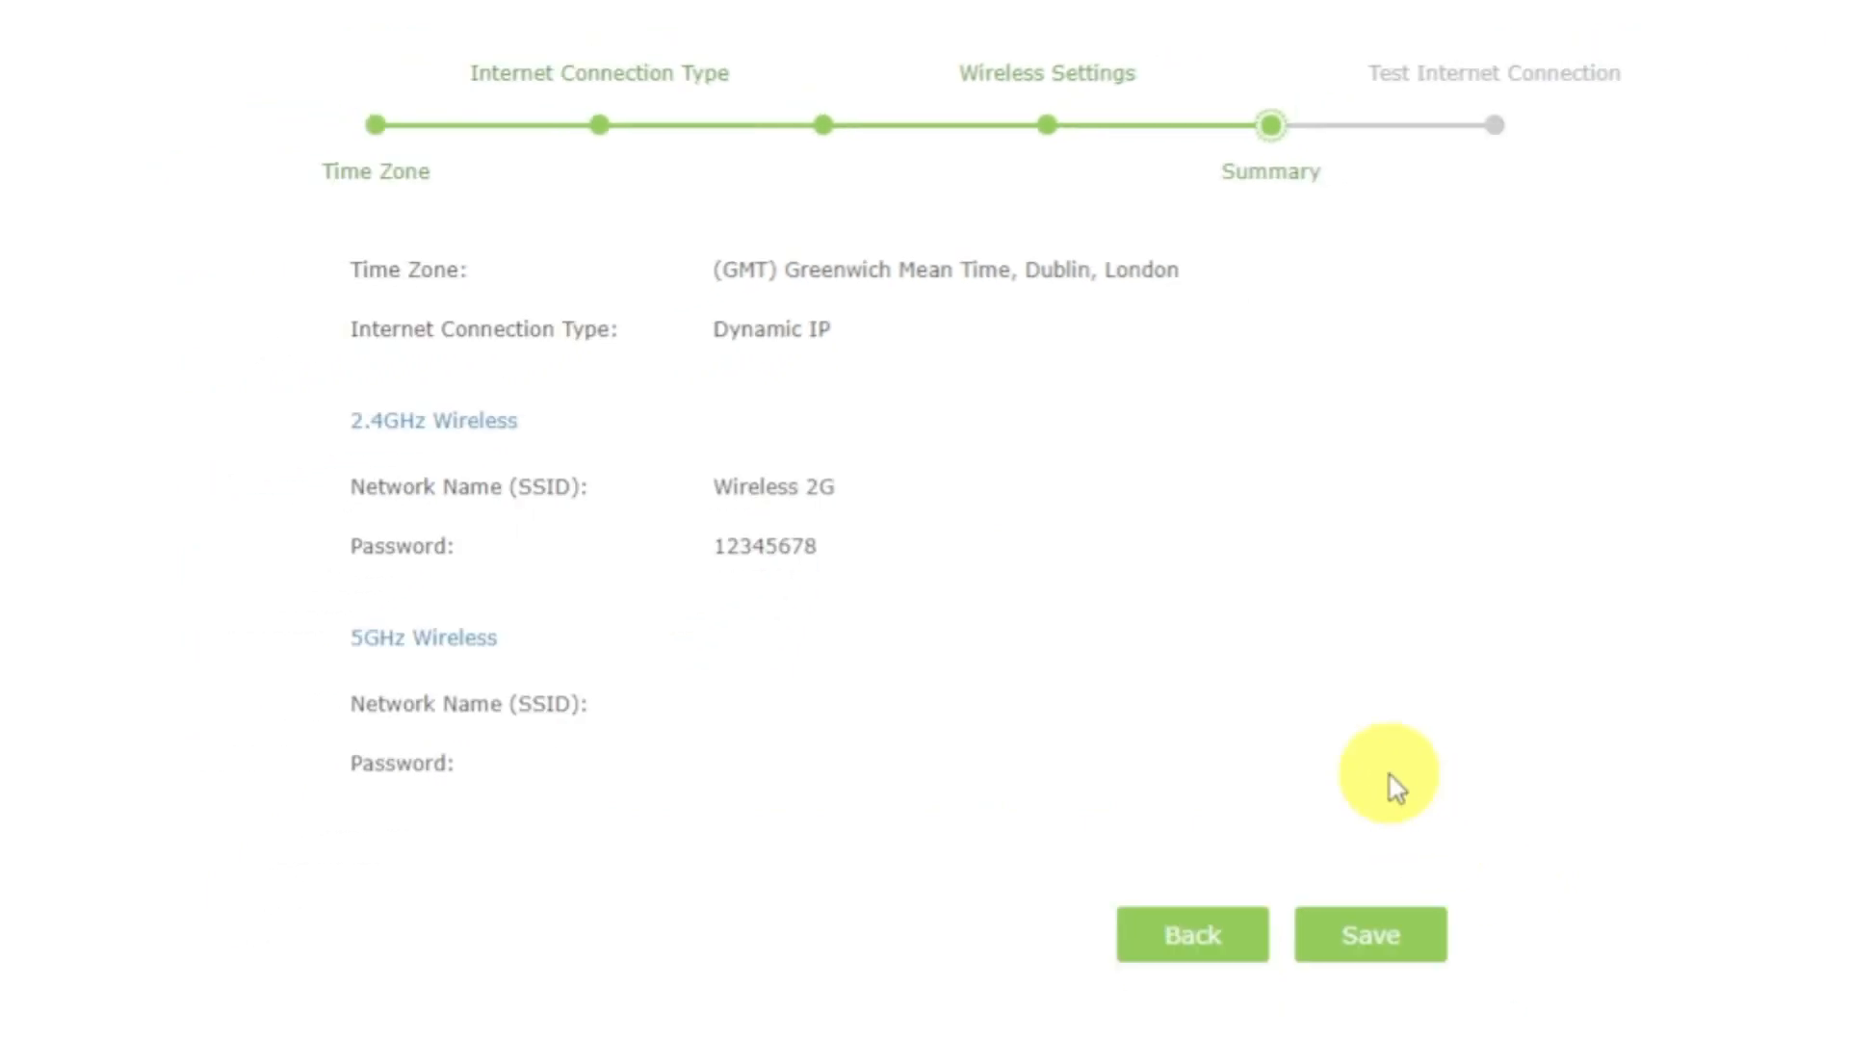
Save the summarized Quick Setup configuration, run the internet connection test and acknowledge its result.
click(1402, 934)
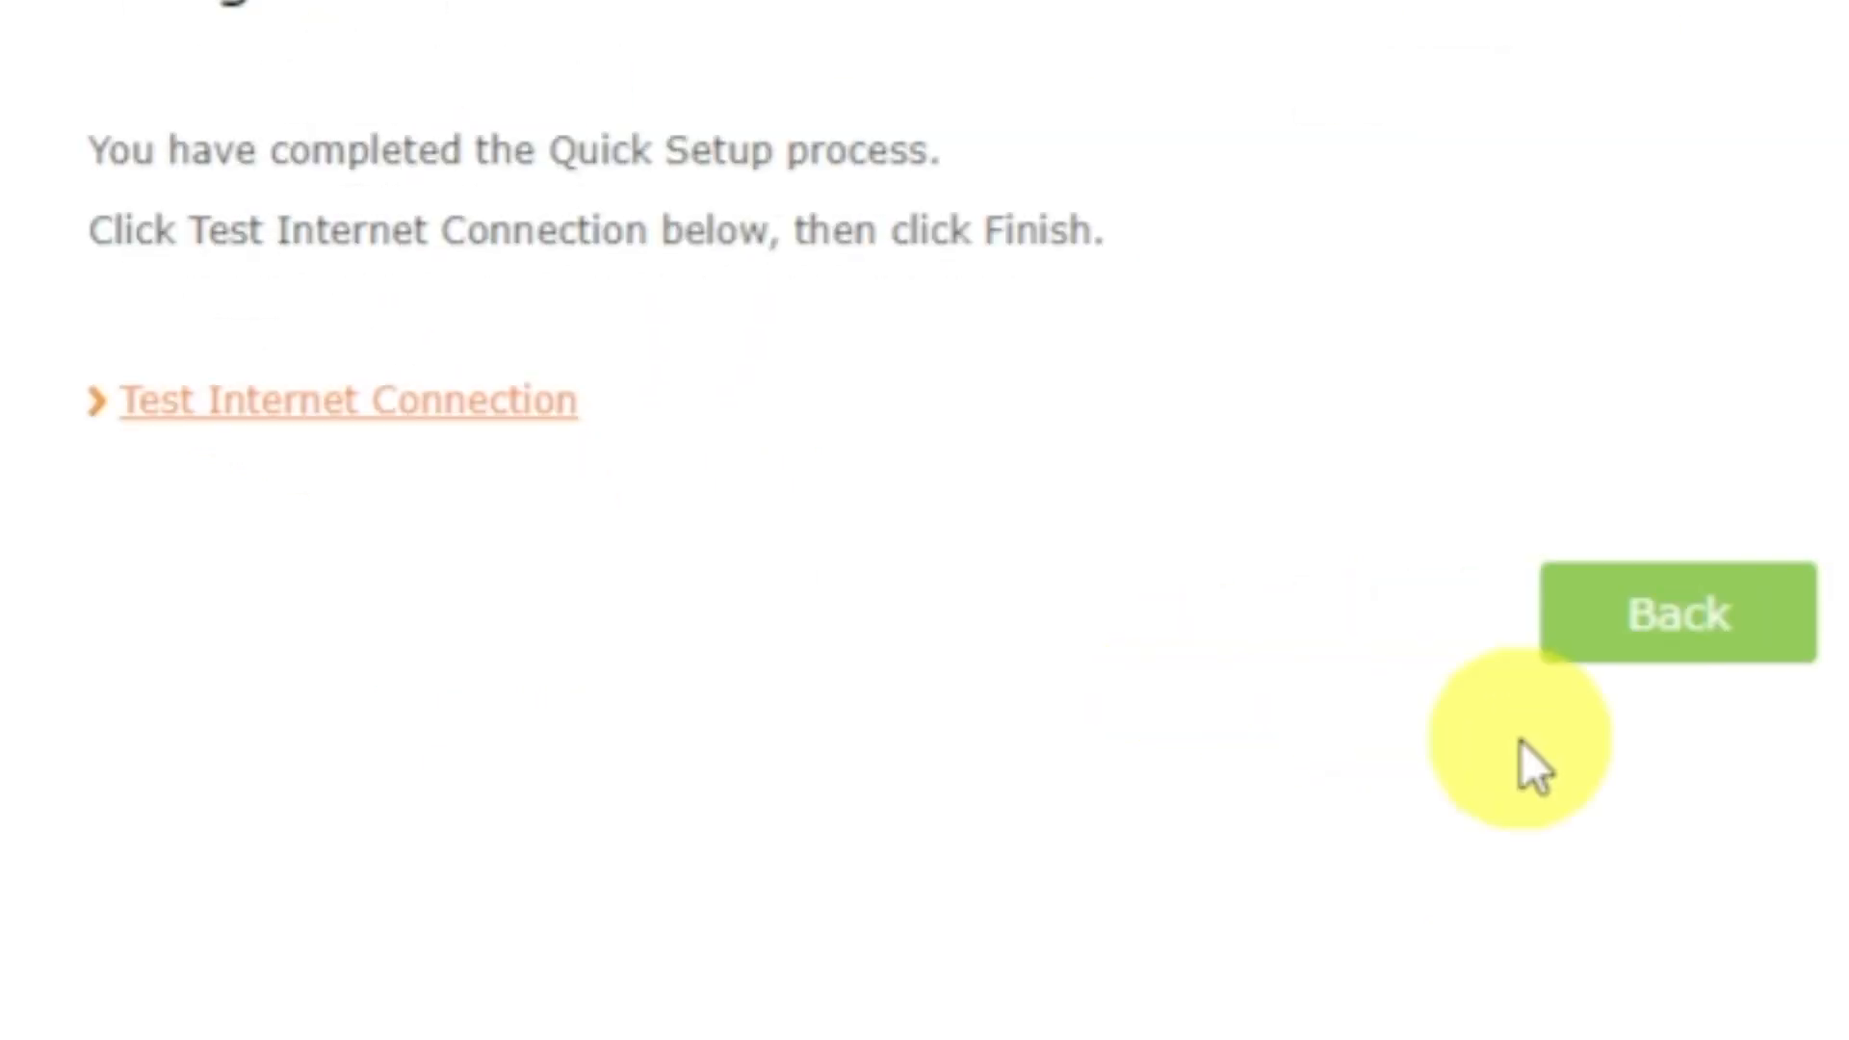
click(439, 409)
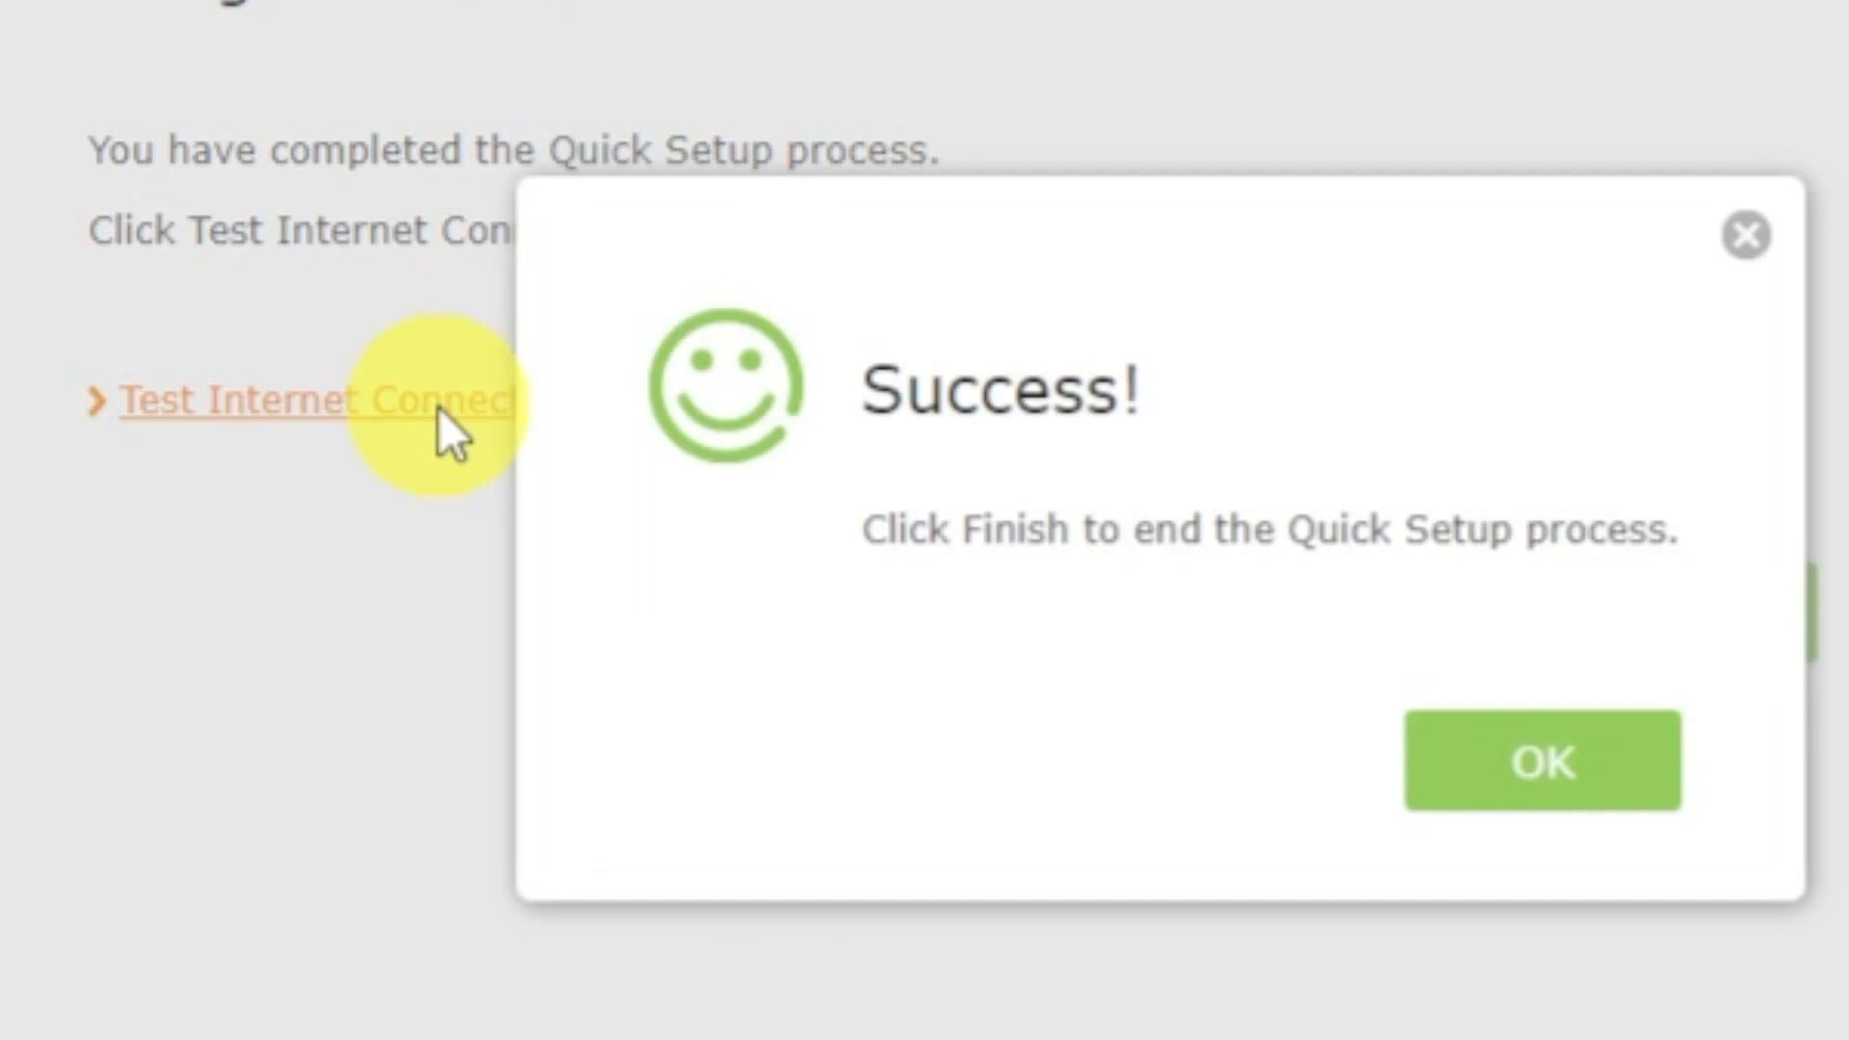
click(1444, 763)
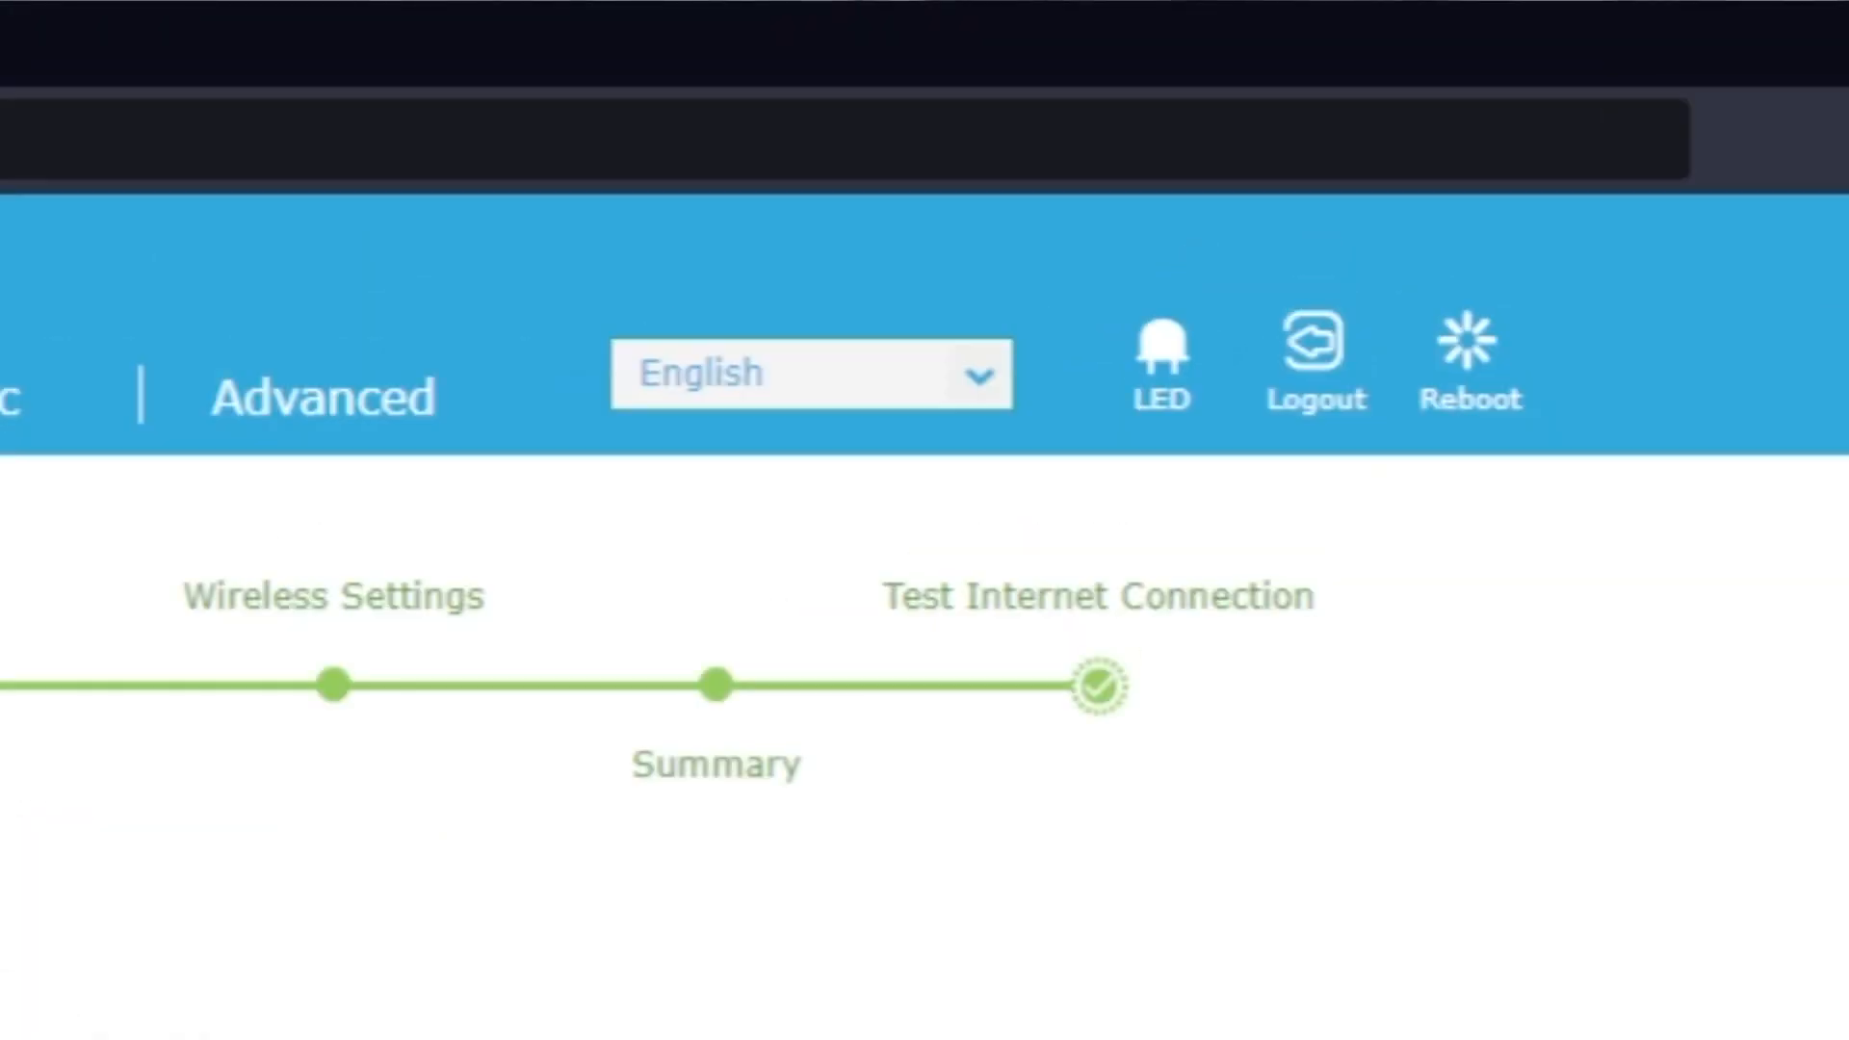
Reboot the router from the completed Quick Setup page and confirm the restart.
click(1492, 395)
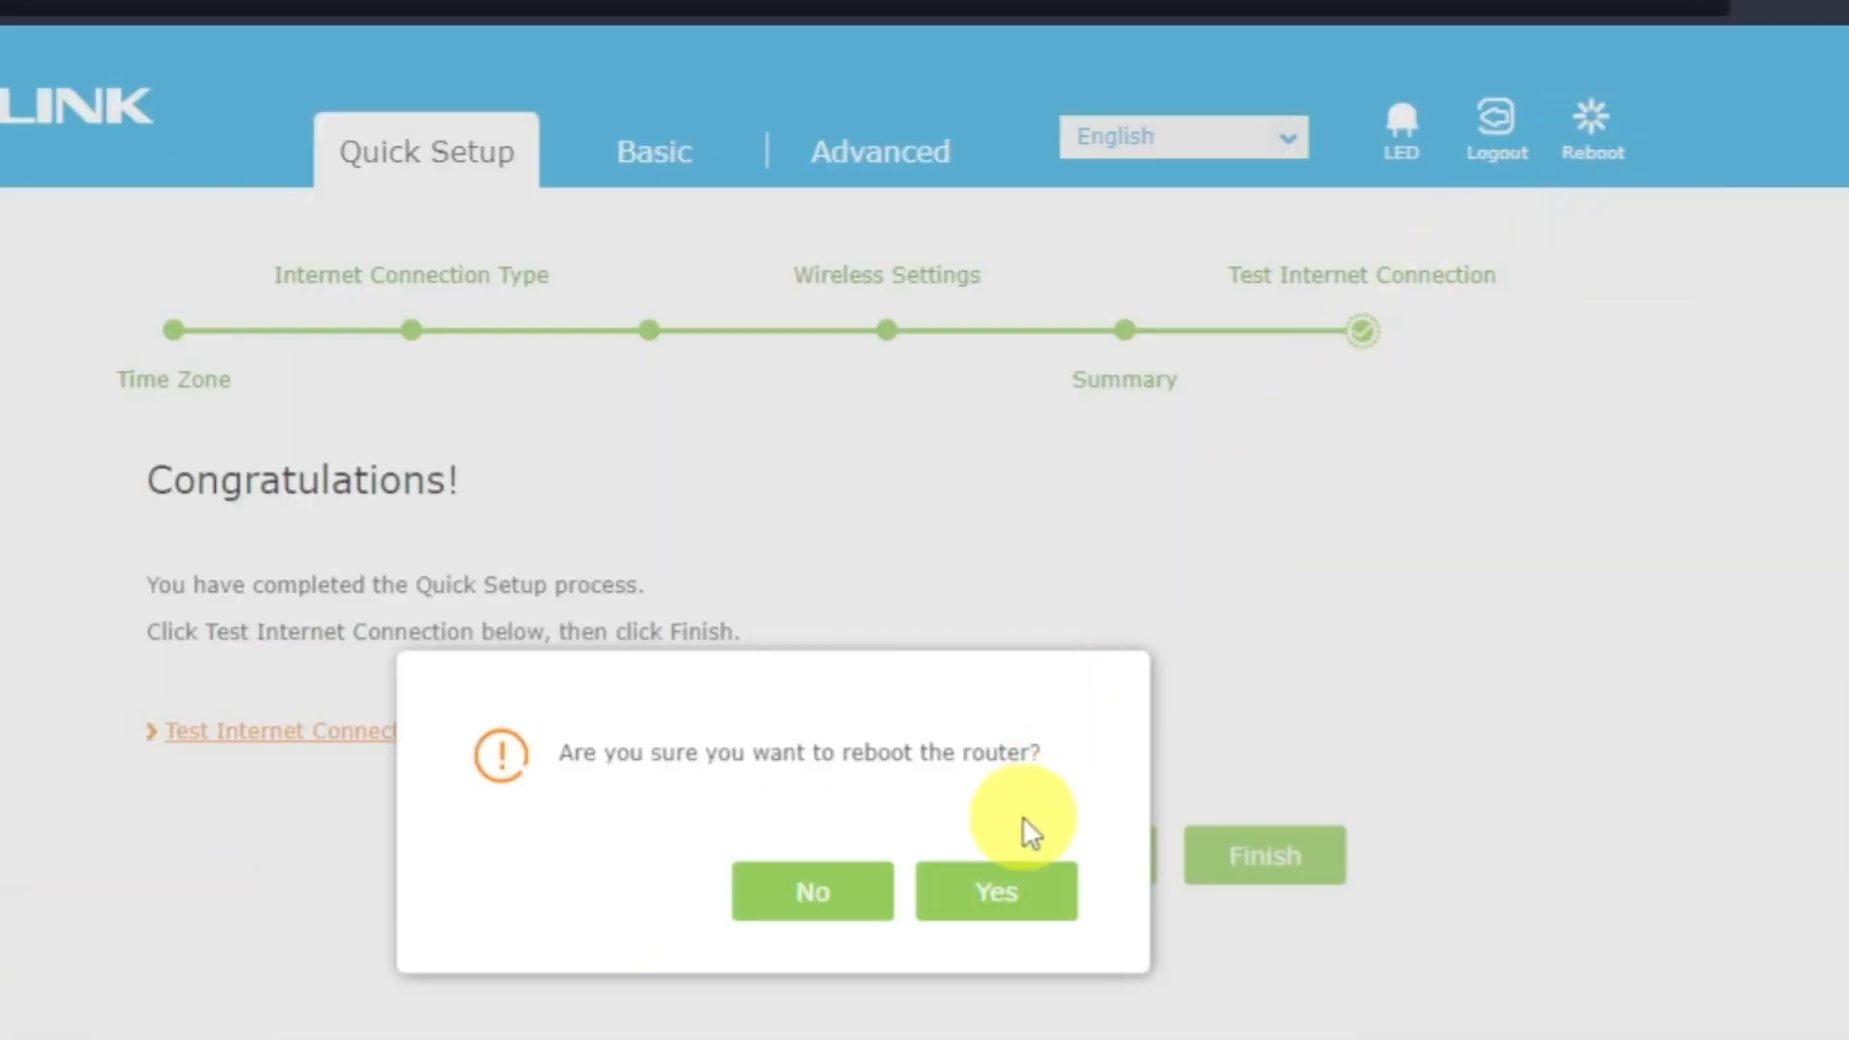
click(1004, 890)
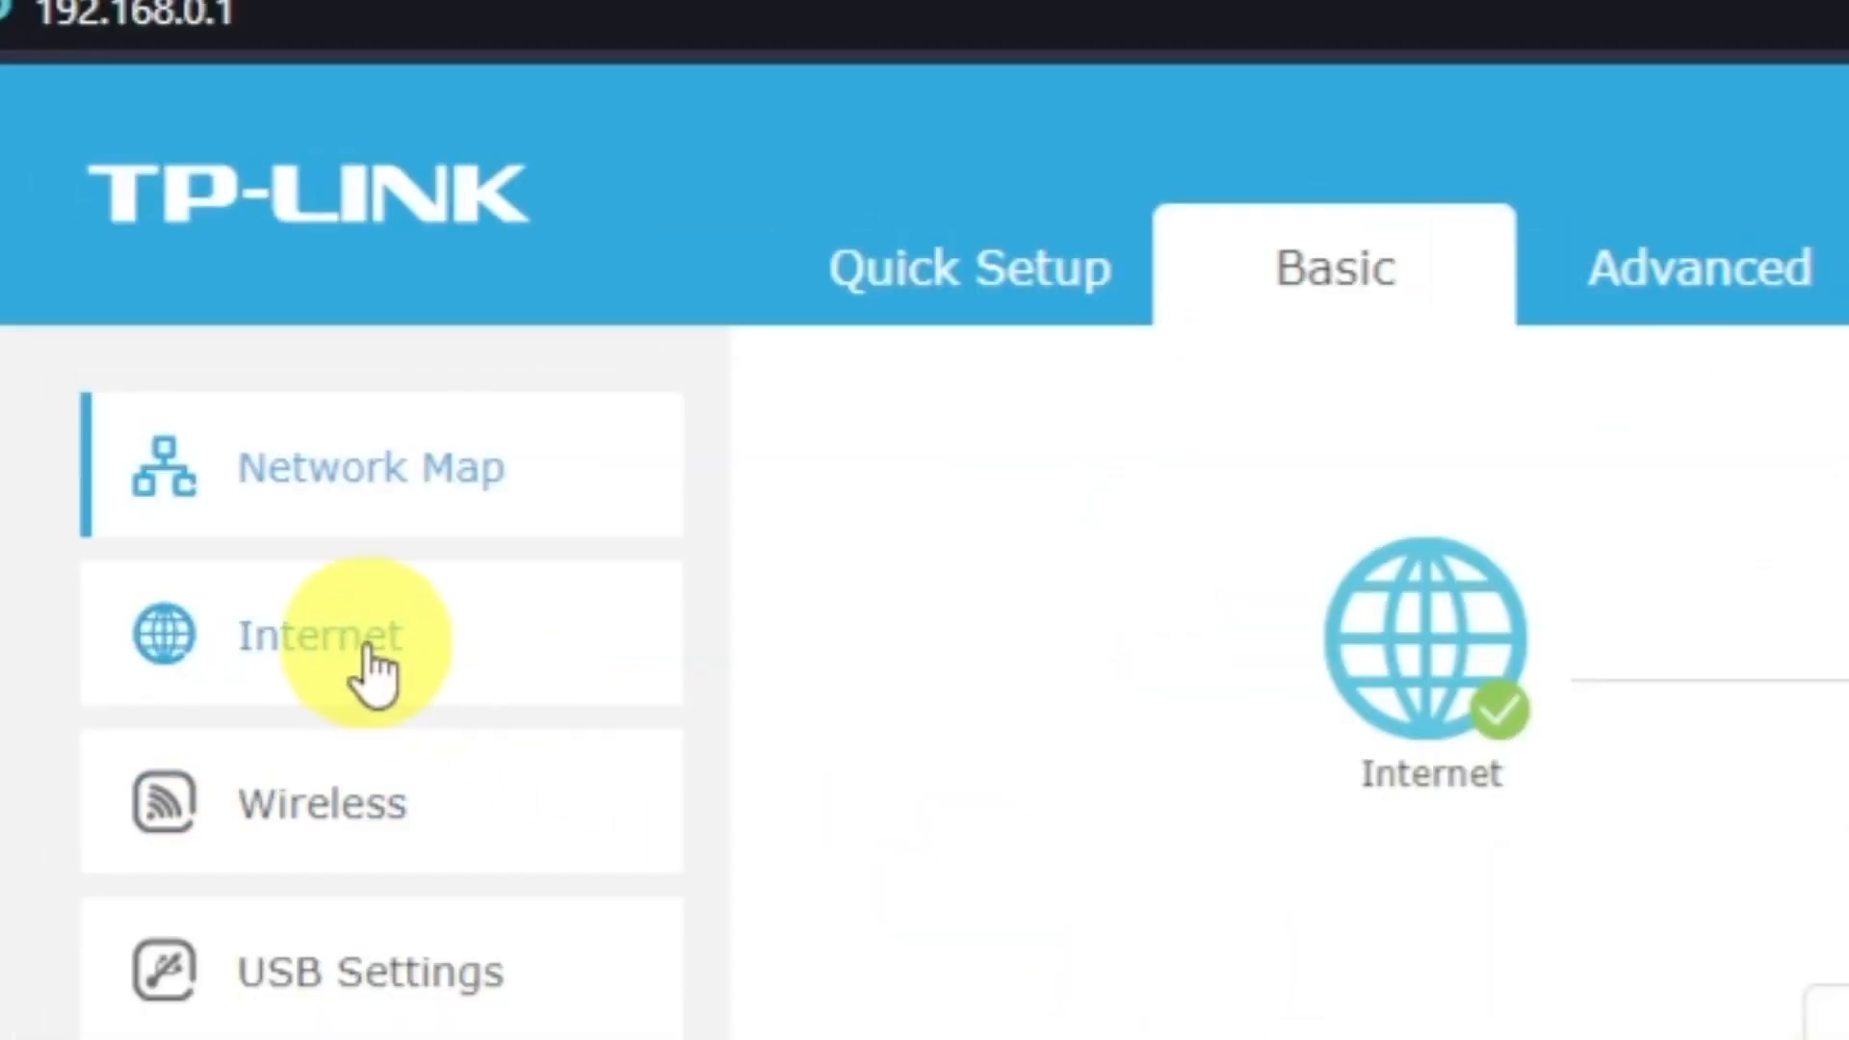
Change the basic Internet settings to Clone Current Computer MAC Address, save them, and reboot the router.
click(375, 674)
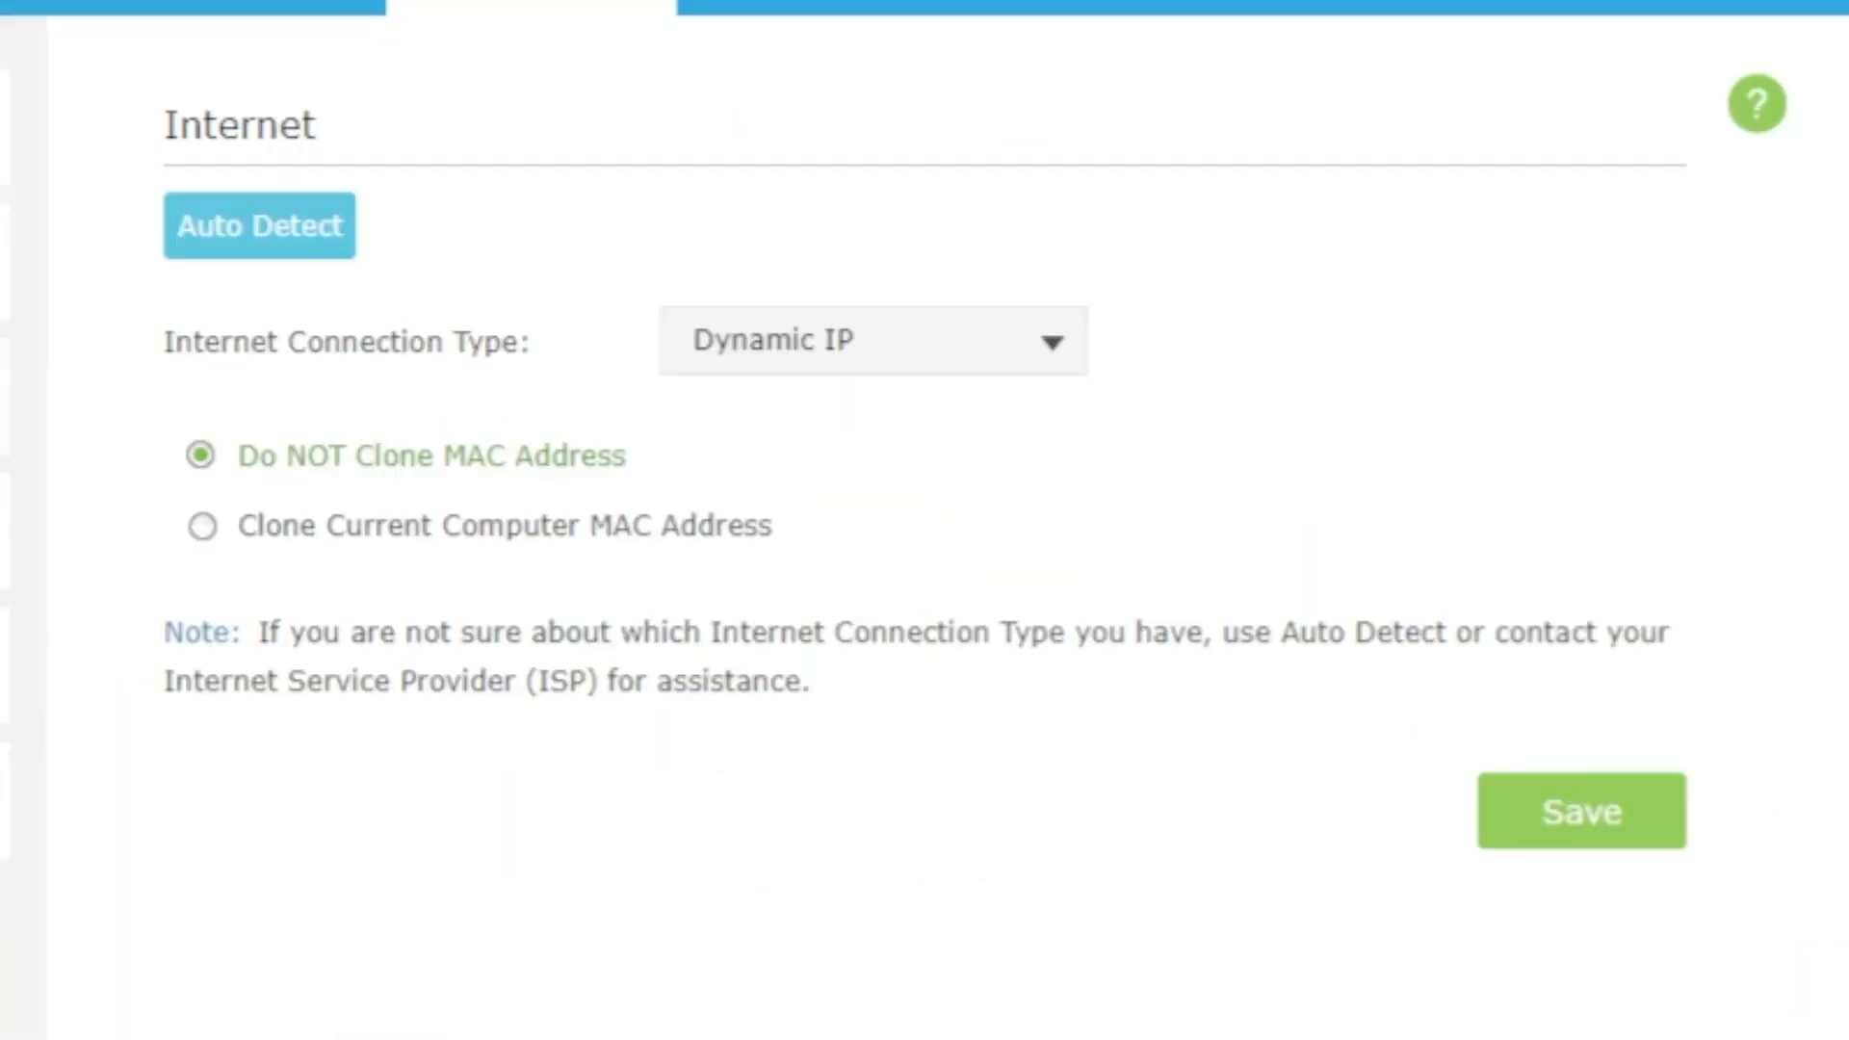
click(921, 969)
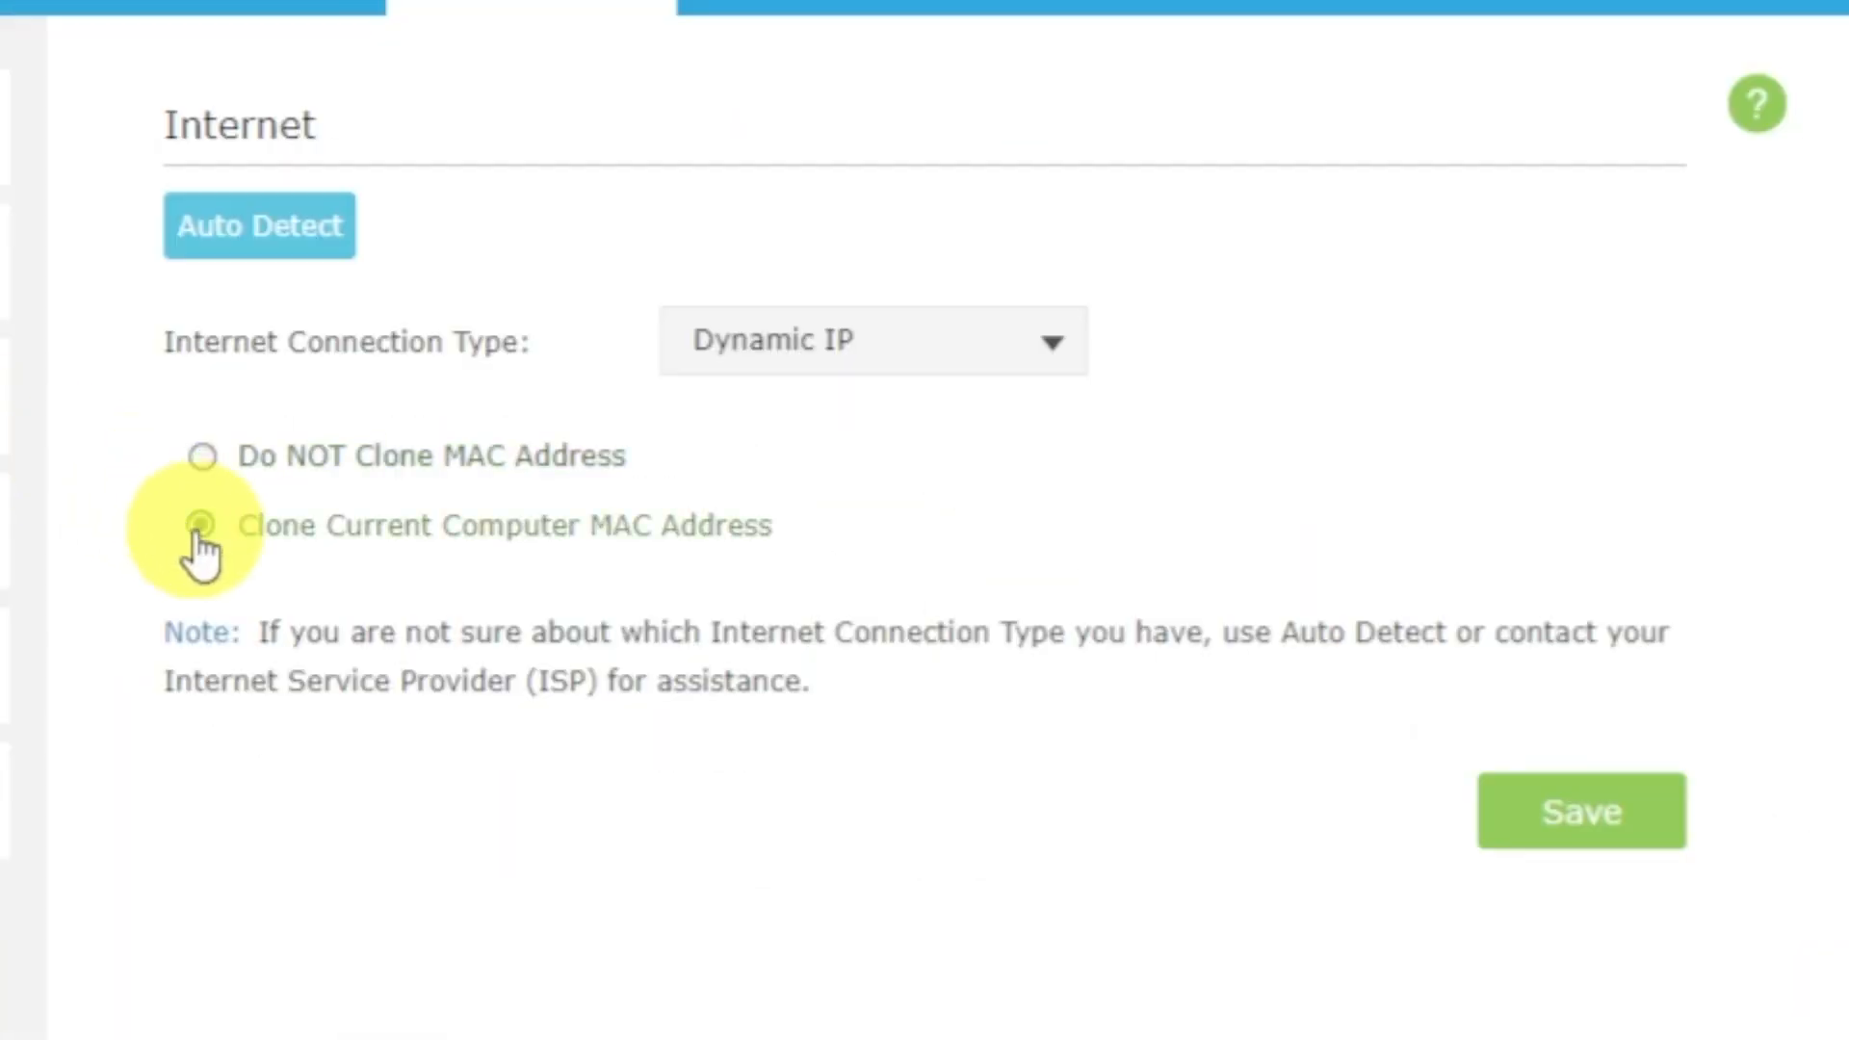
click(1598, 830)
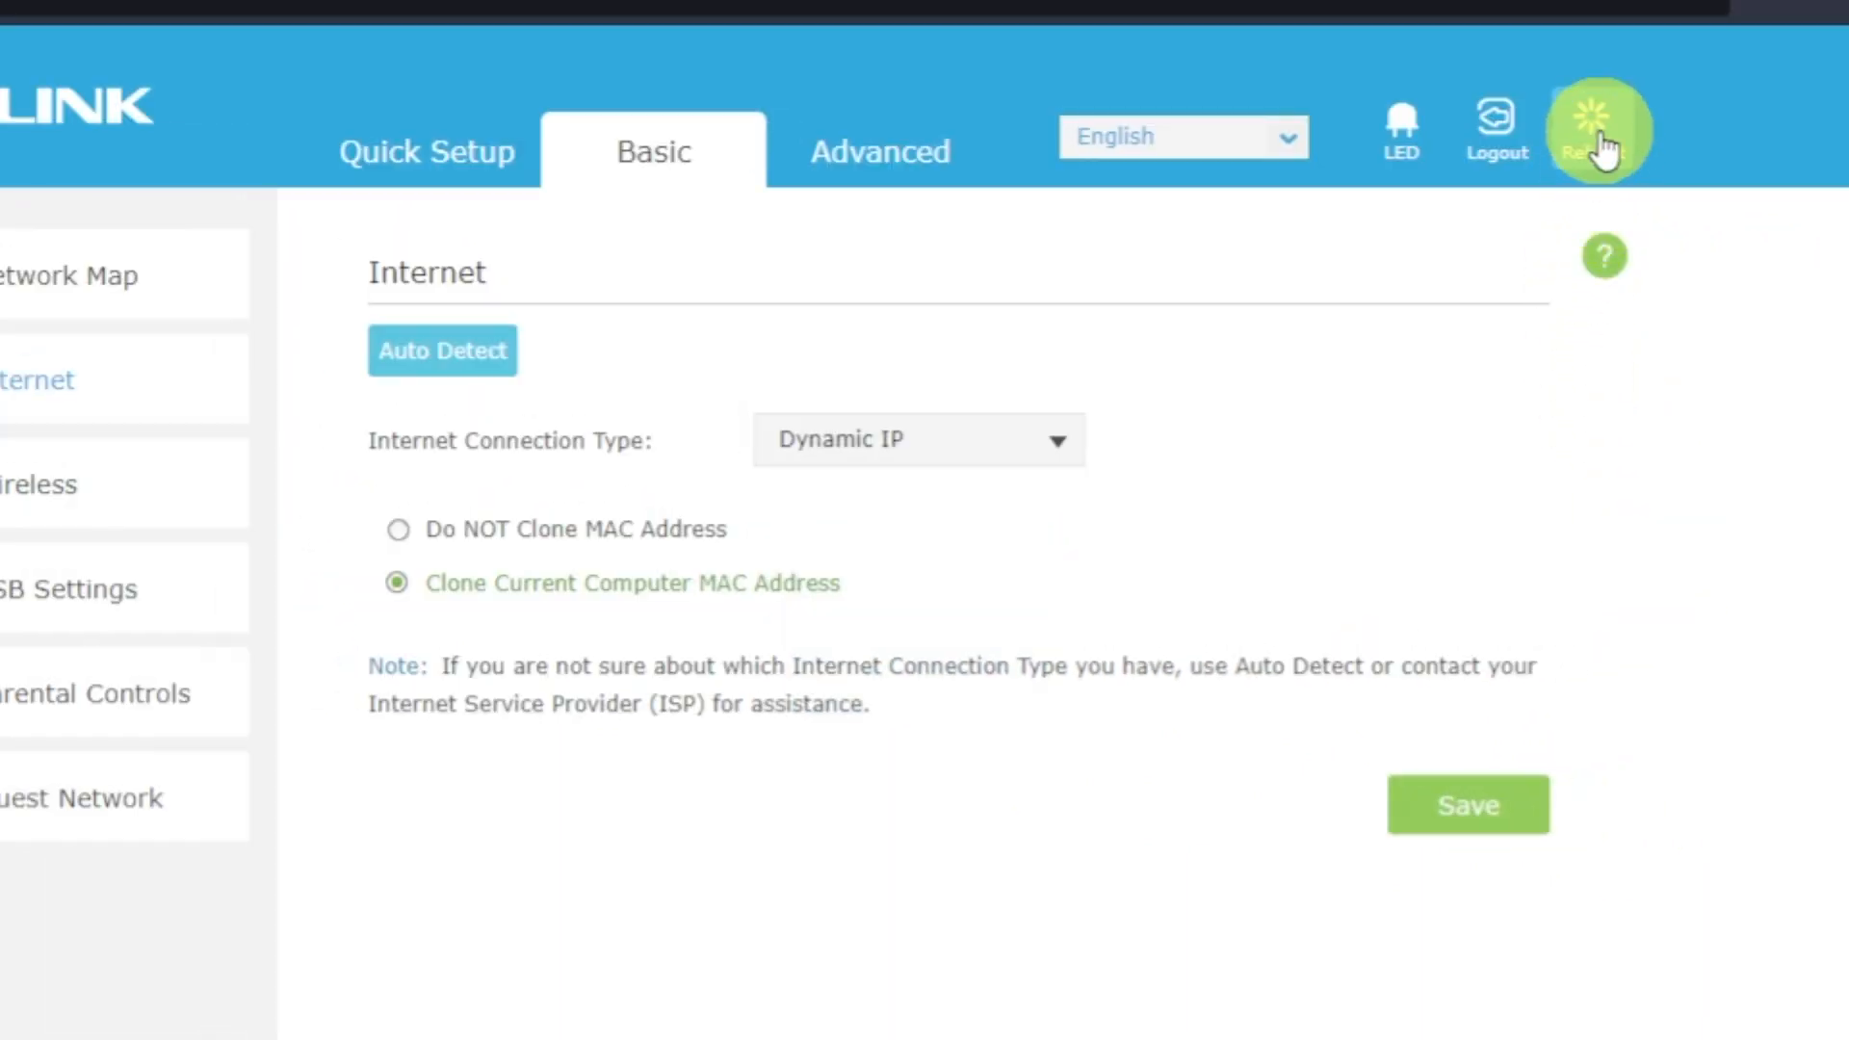
click(1594, 135)
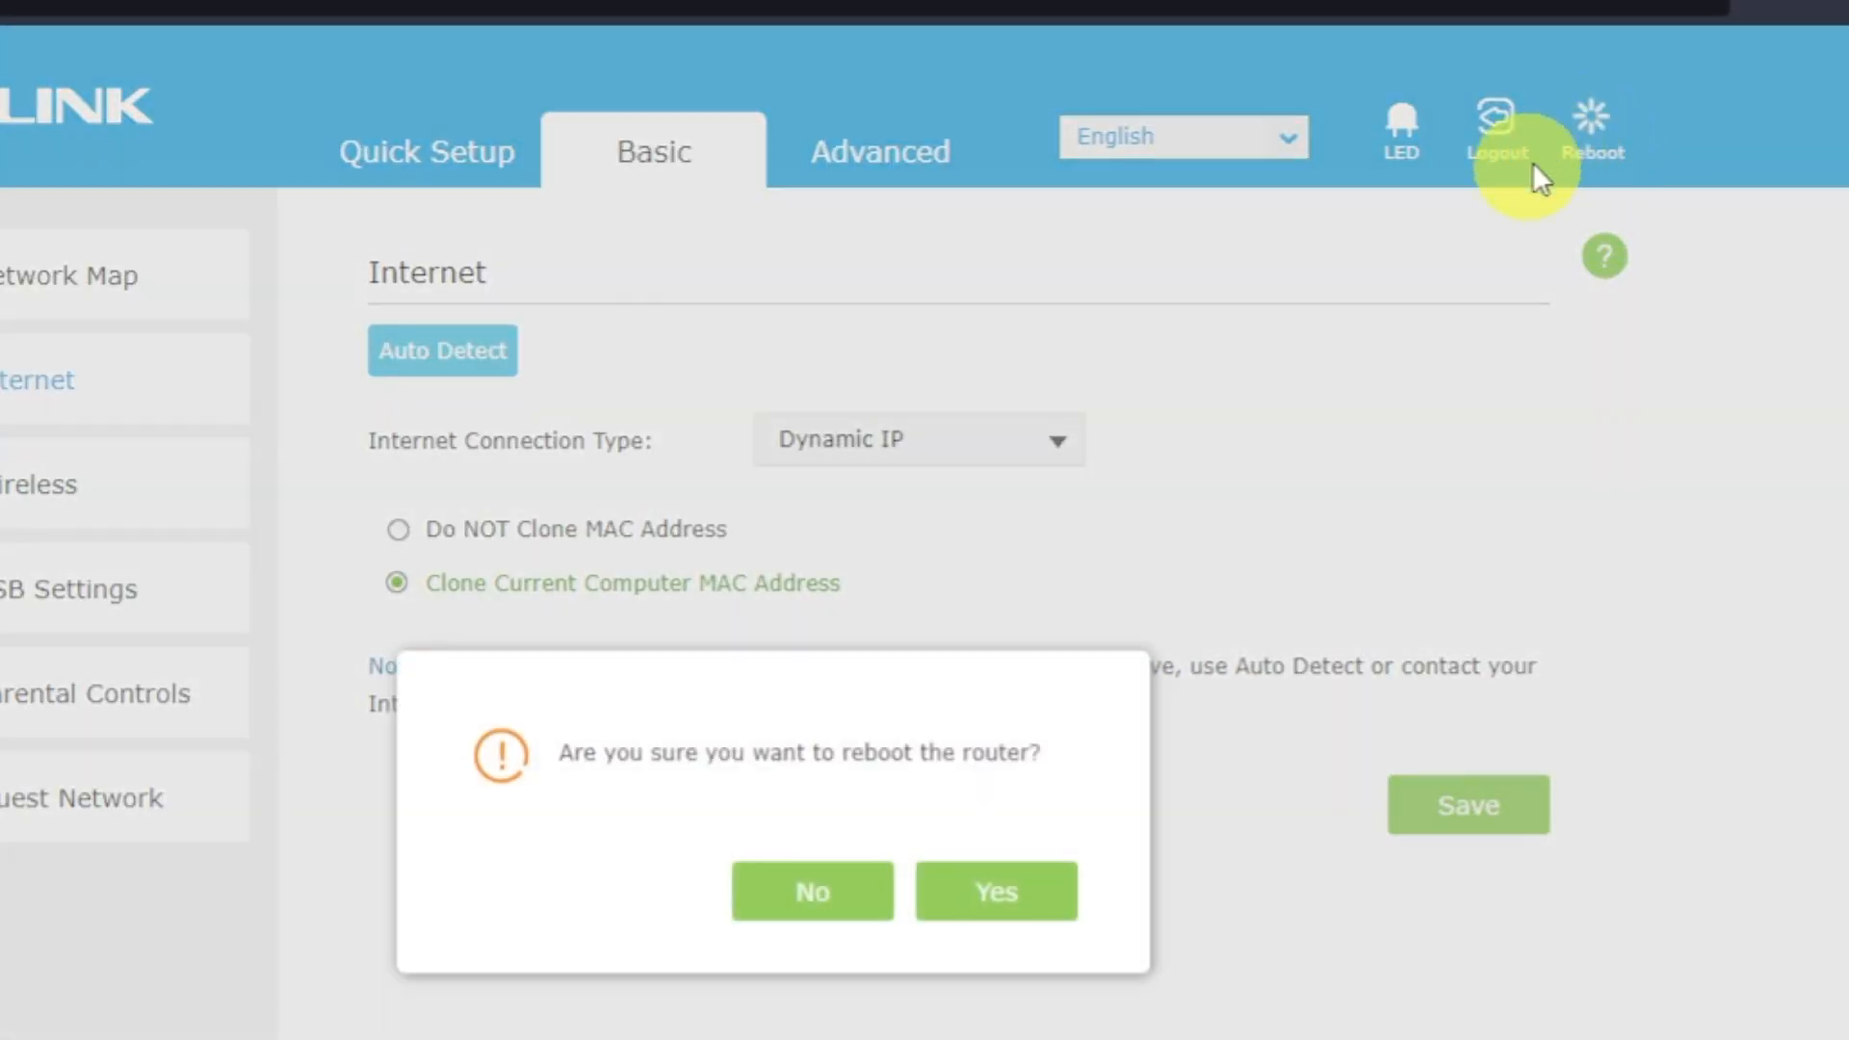
click(1016, 901)
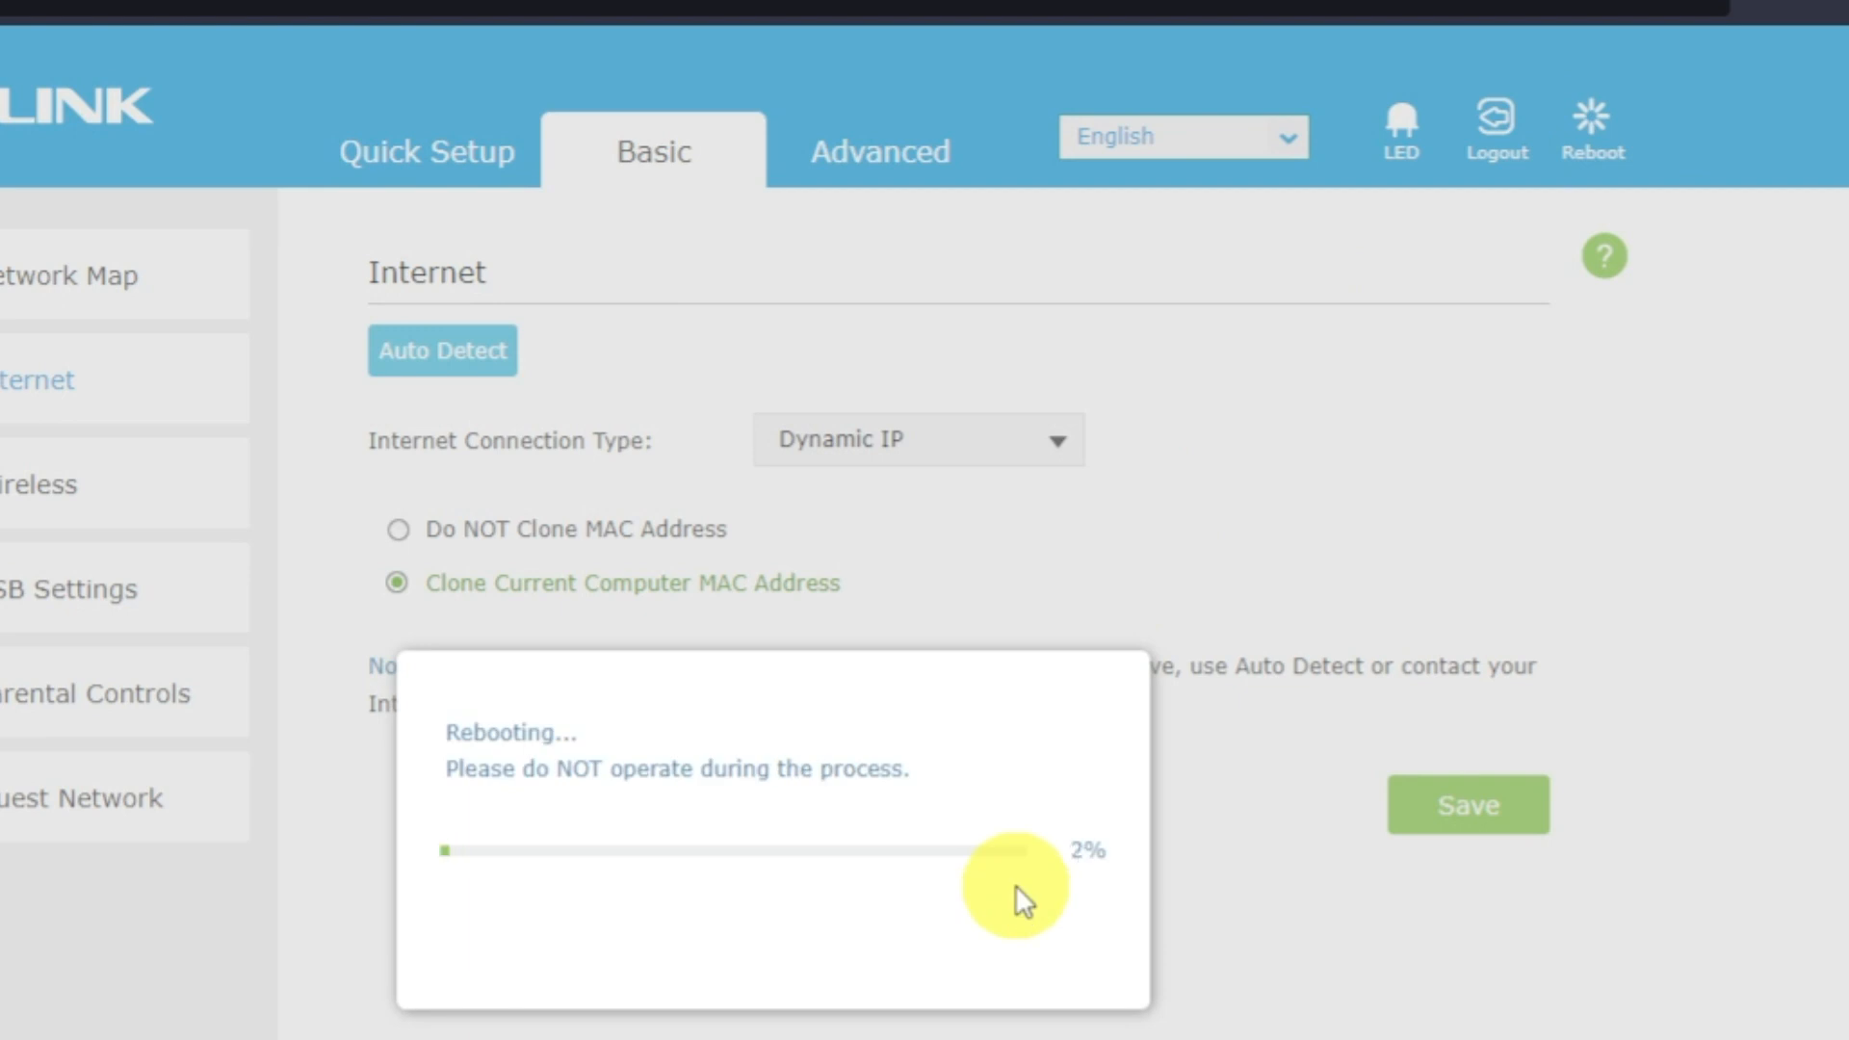